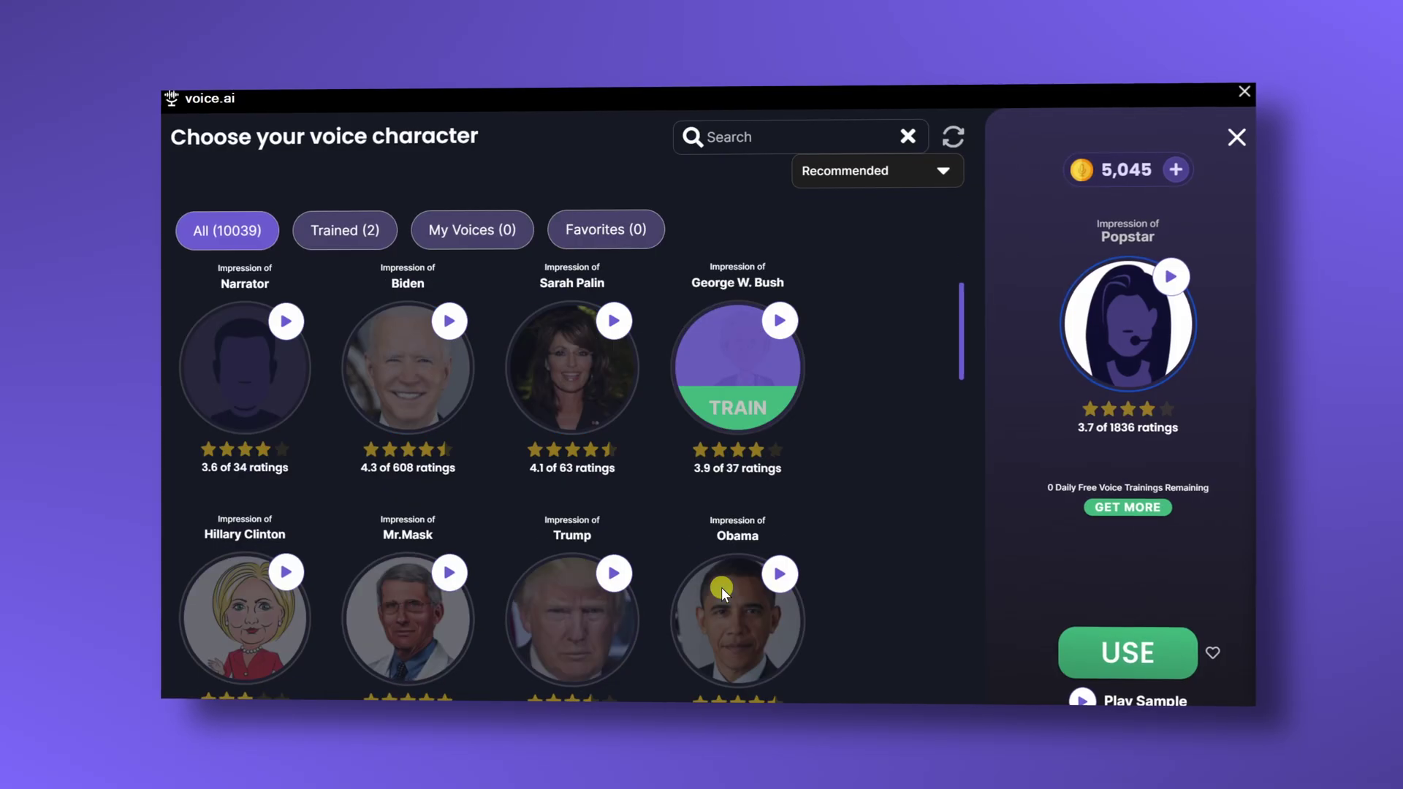
Stop the recording made with the Trump voice
scroll(722, 588, "down", 3)
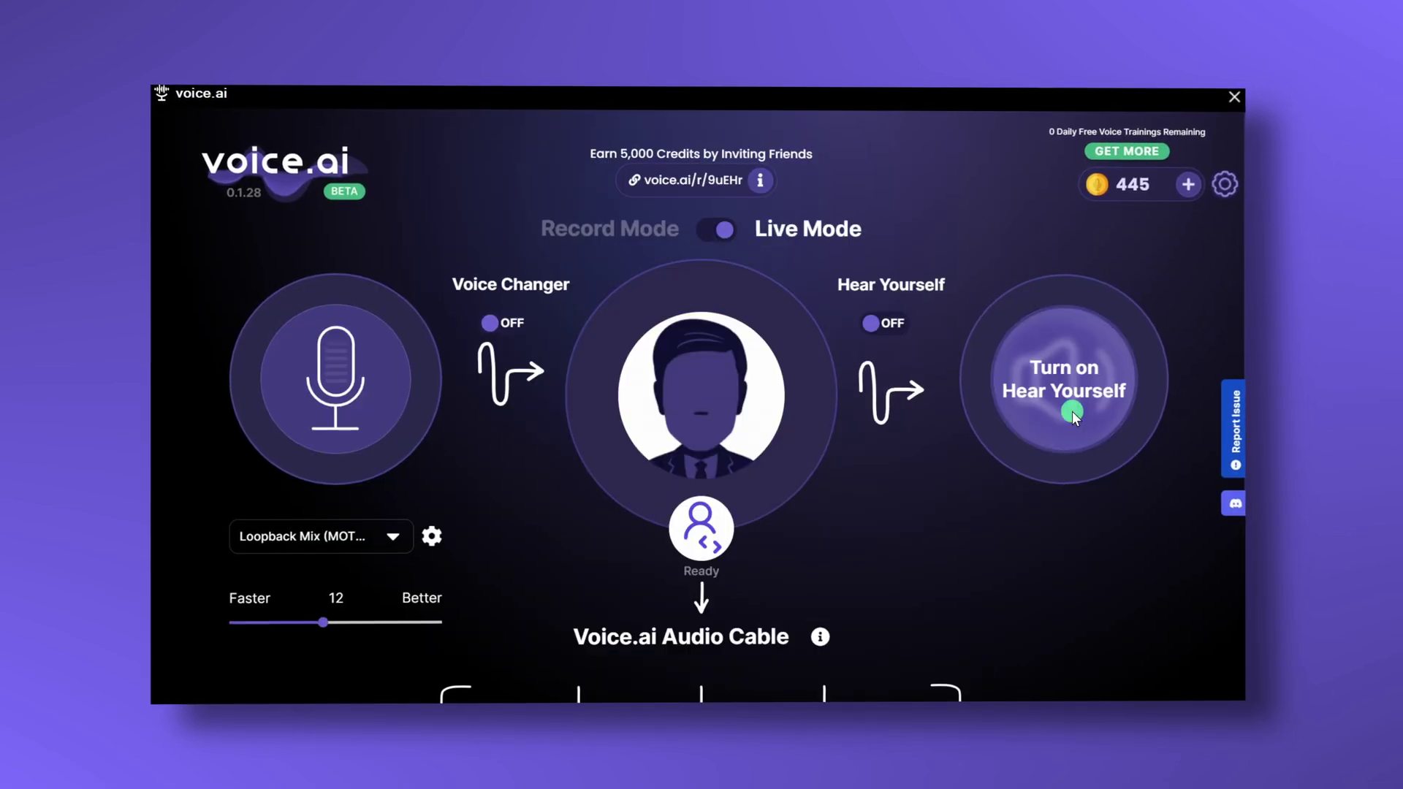
left_click(1073, 410)
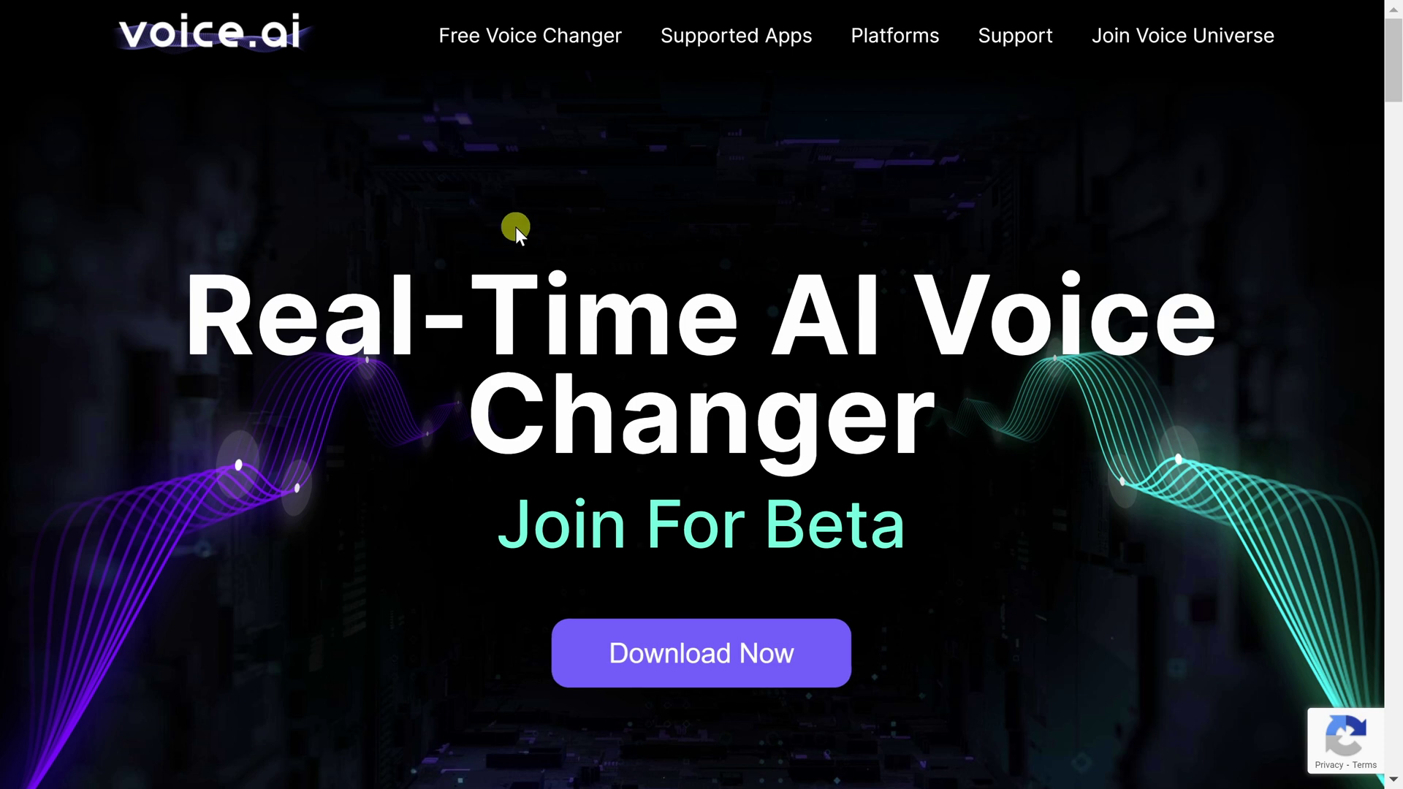
Download the Voice.ai desktop installer from the website and run it
scroll(926, 273, "down", 1)
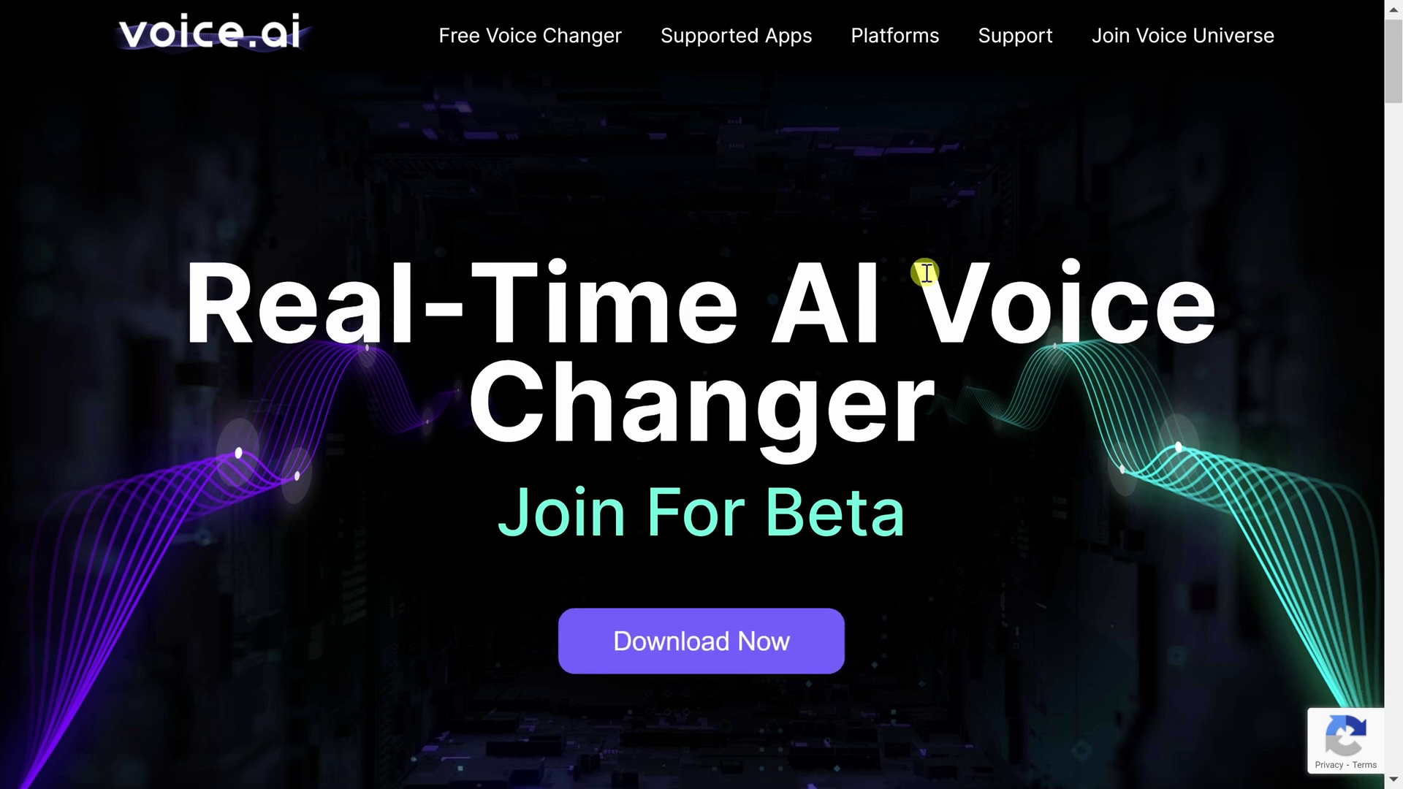
scroll(927, 273, "down", 2)
left_click(713, 549)
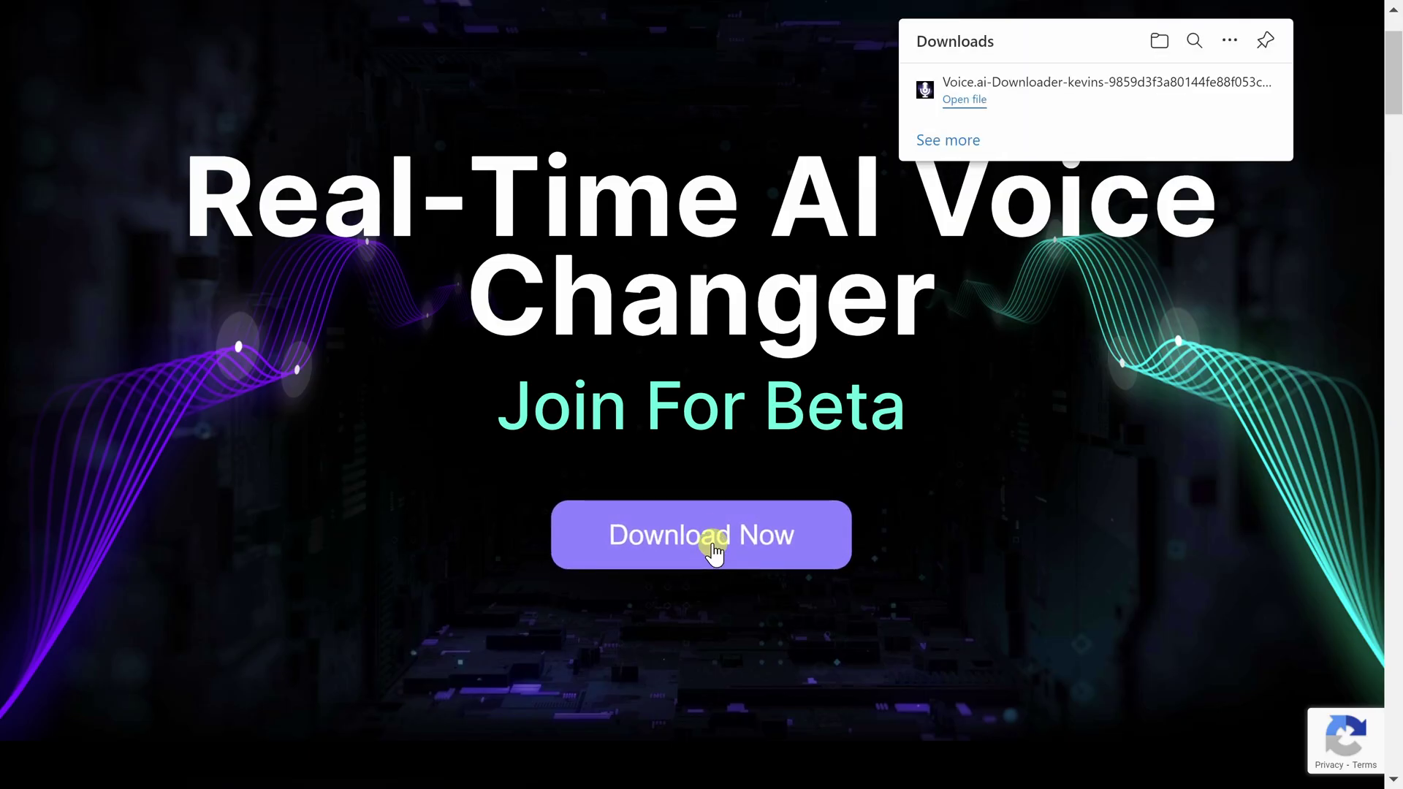
left_click(1067, 118)
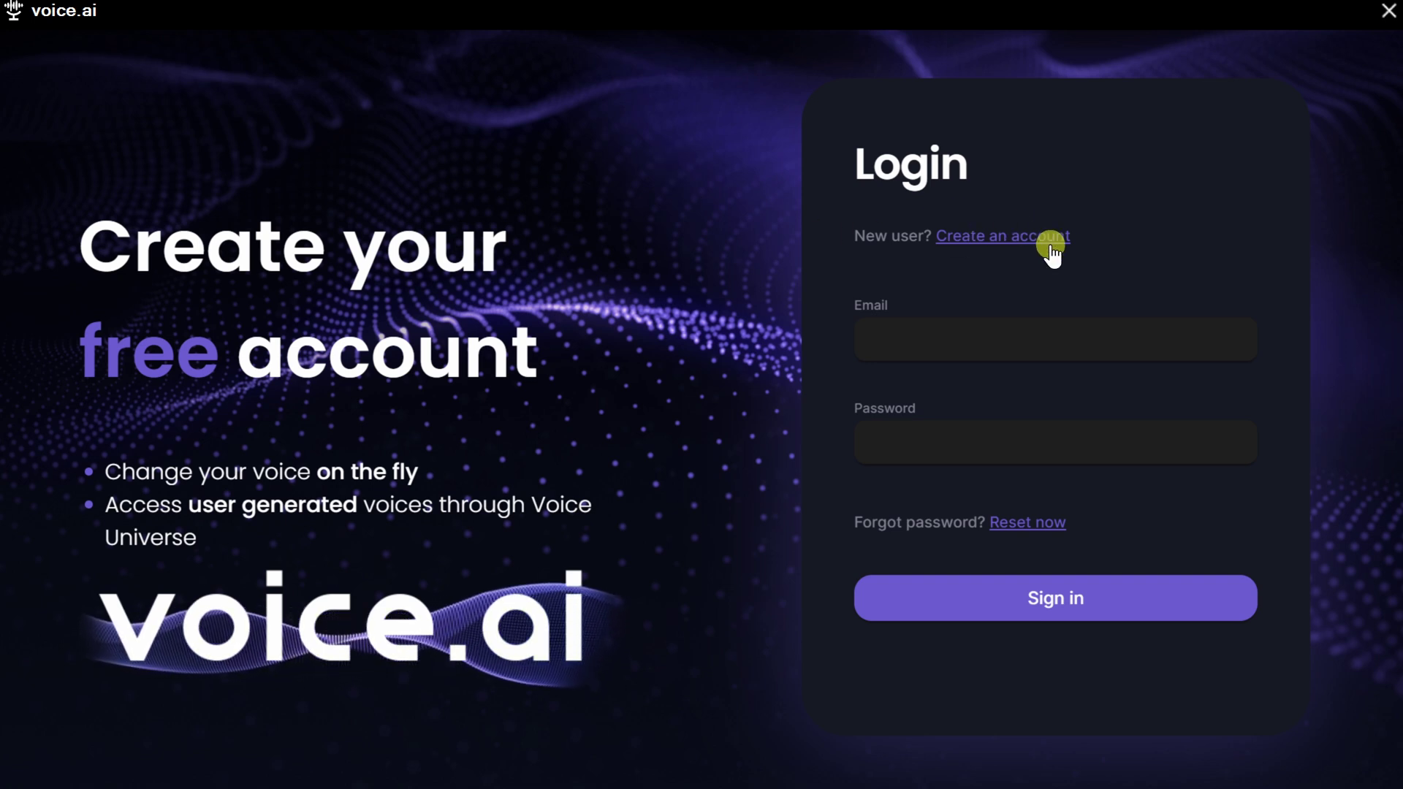
Switch the Login window to account creation to sign up for Voice.ai
left_click(991, 240)
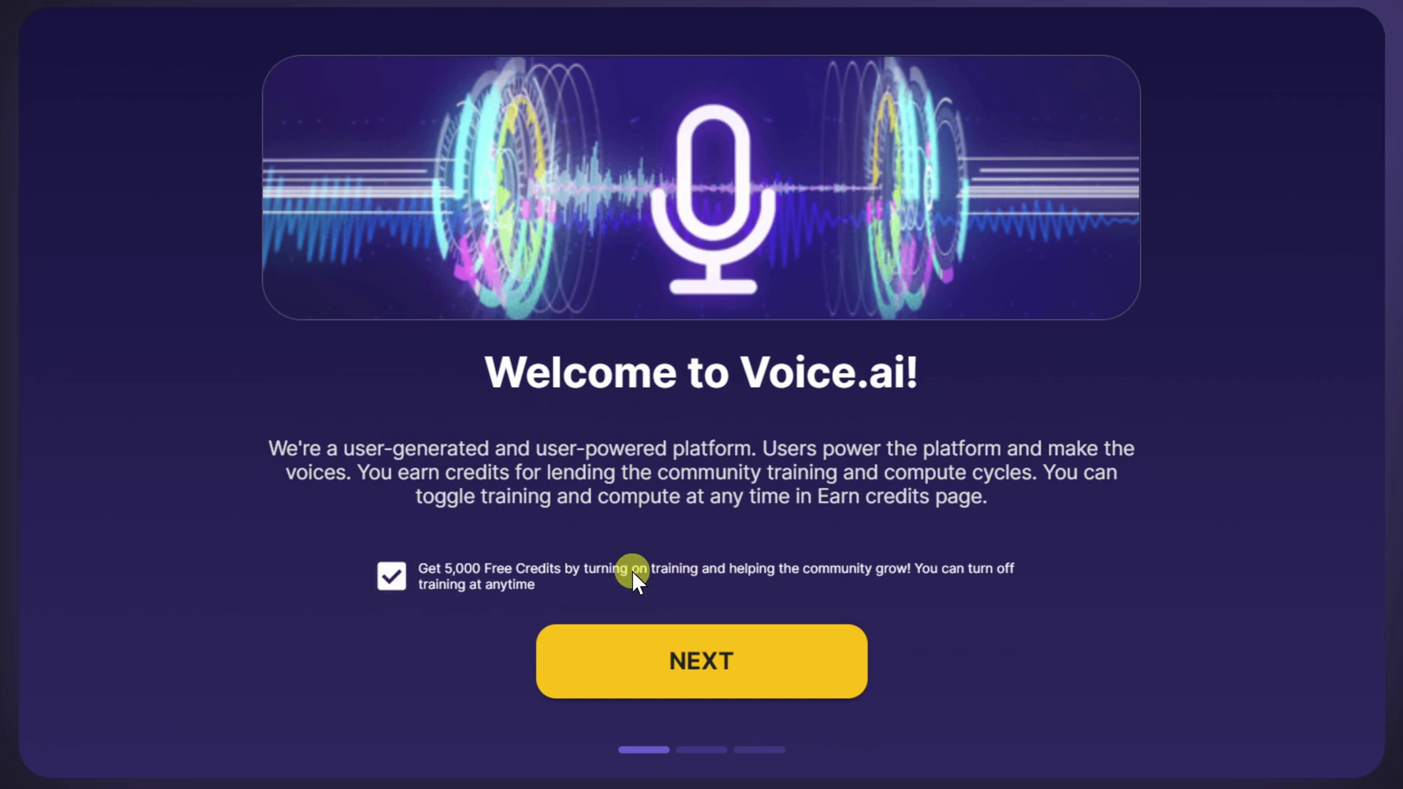
Compare the Plus and Pro plans, then finish onboarding with the free version
left_click(741, 666)
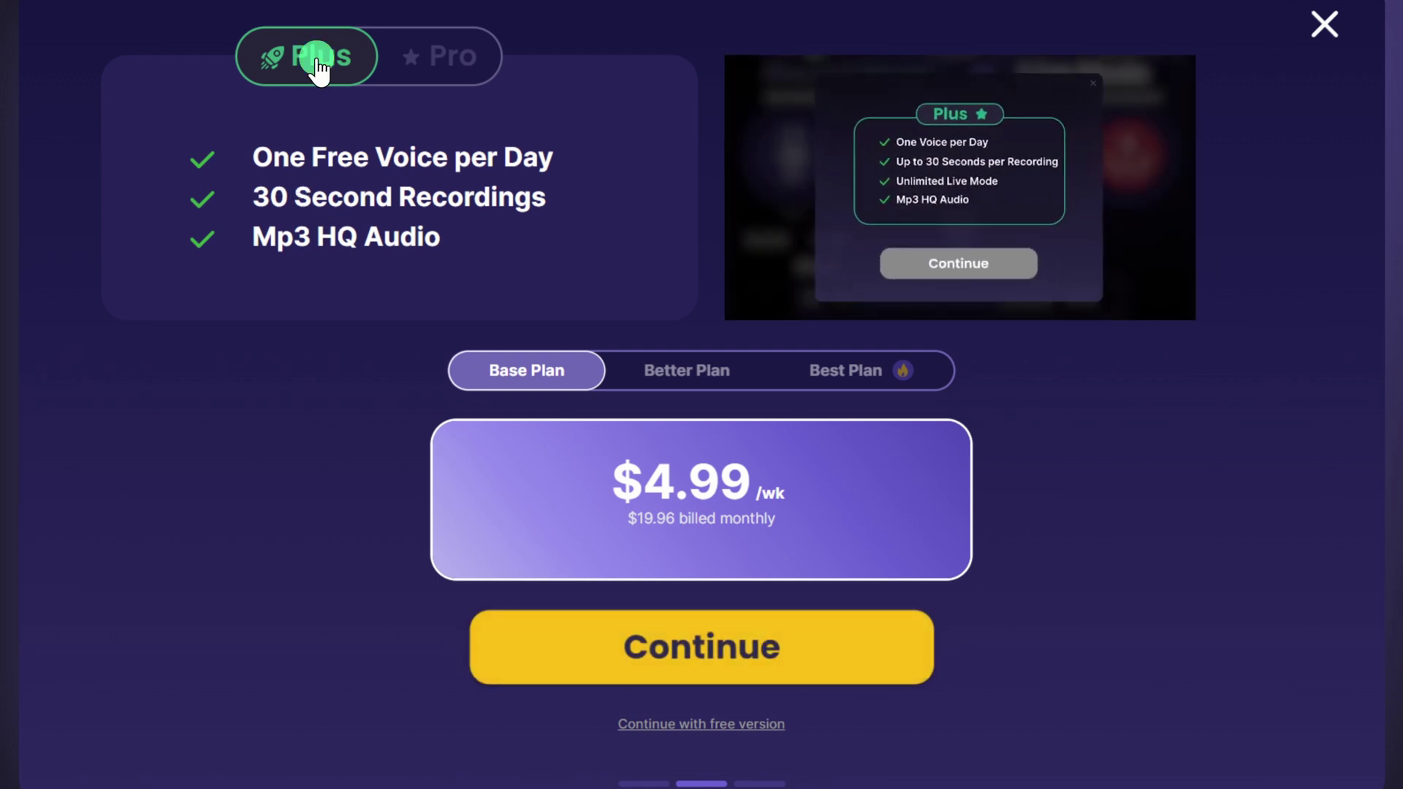
left_click(431, 57)
left_click(354, 70)
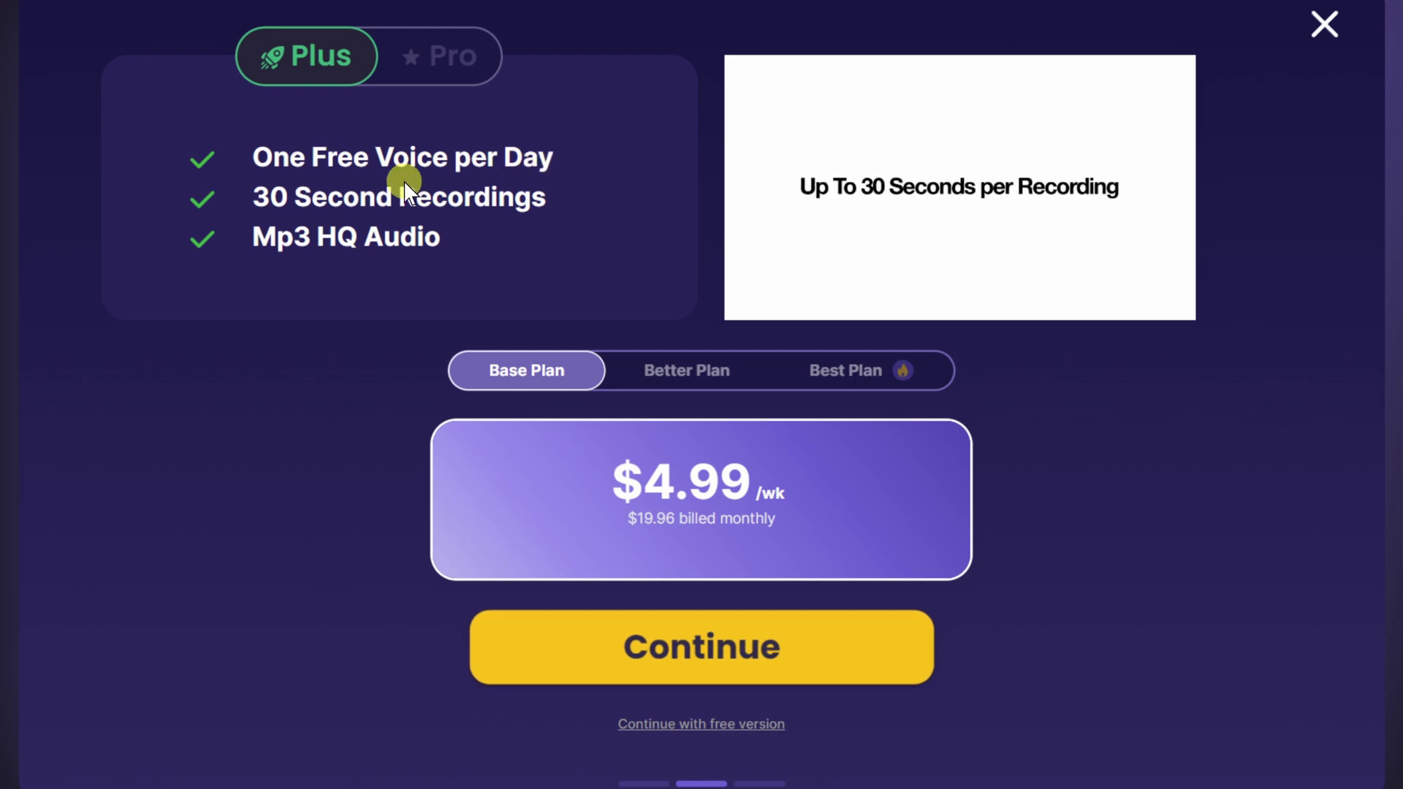
left_click(420, 69)
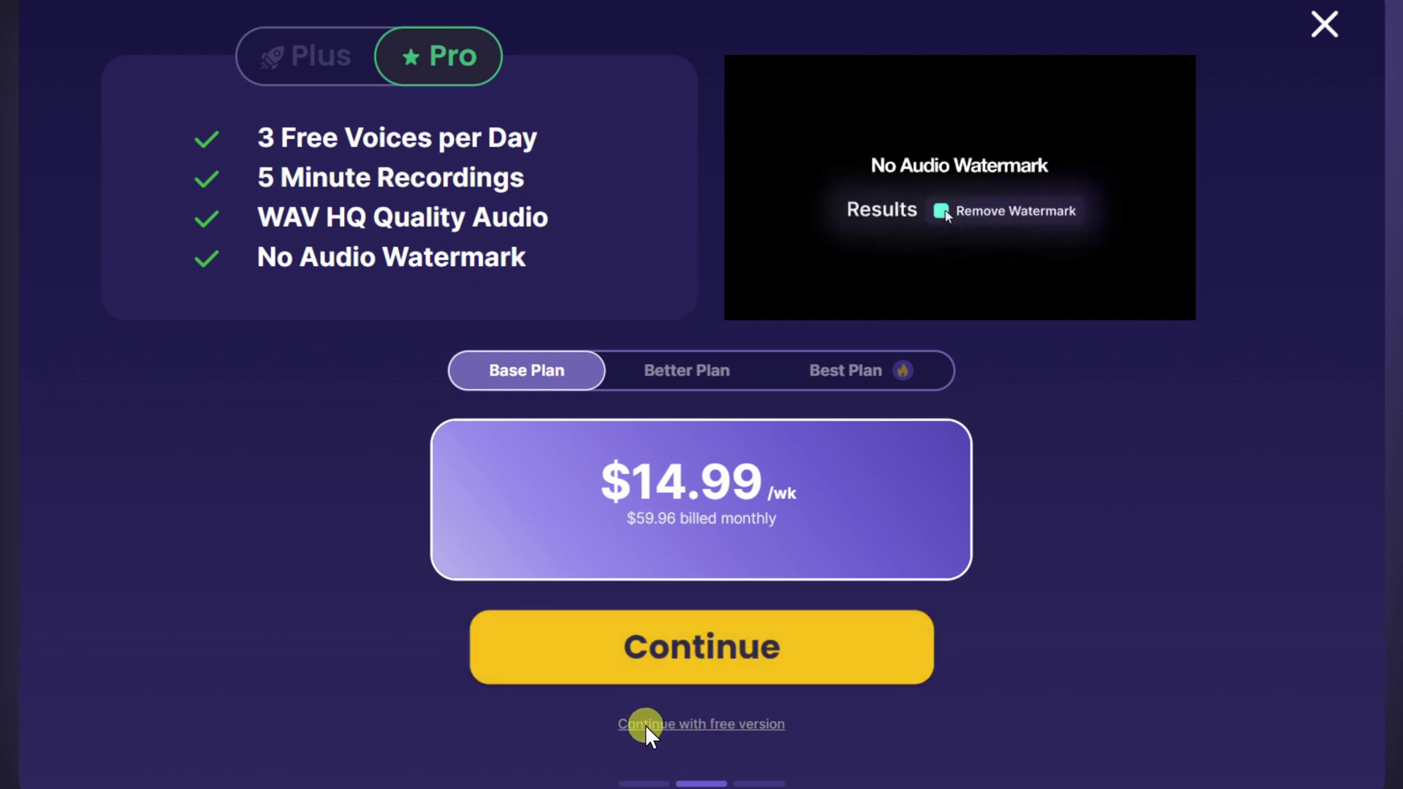
left_click(704, 725)
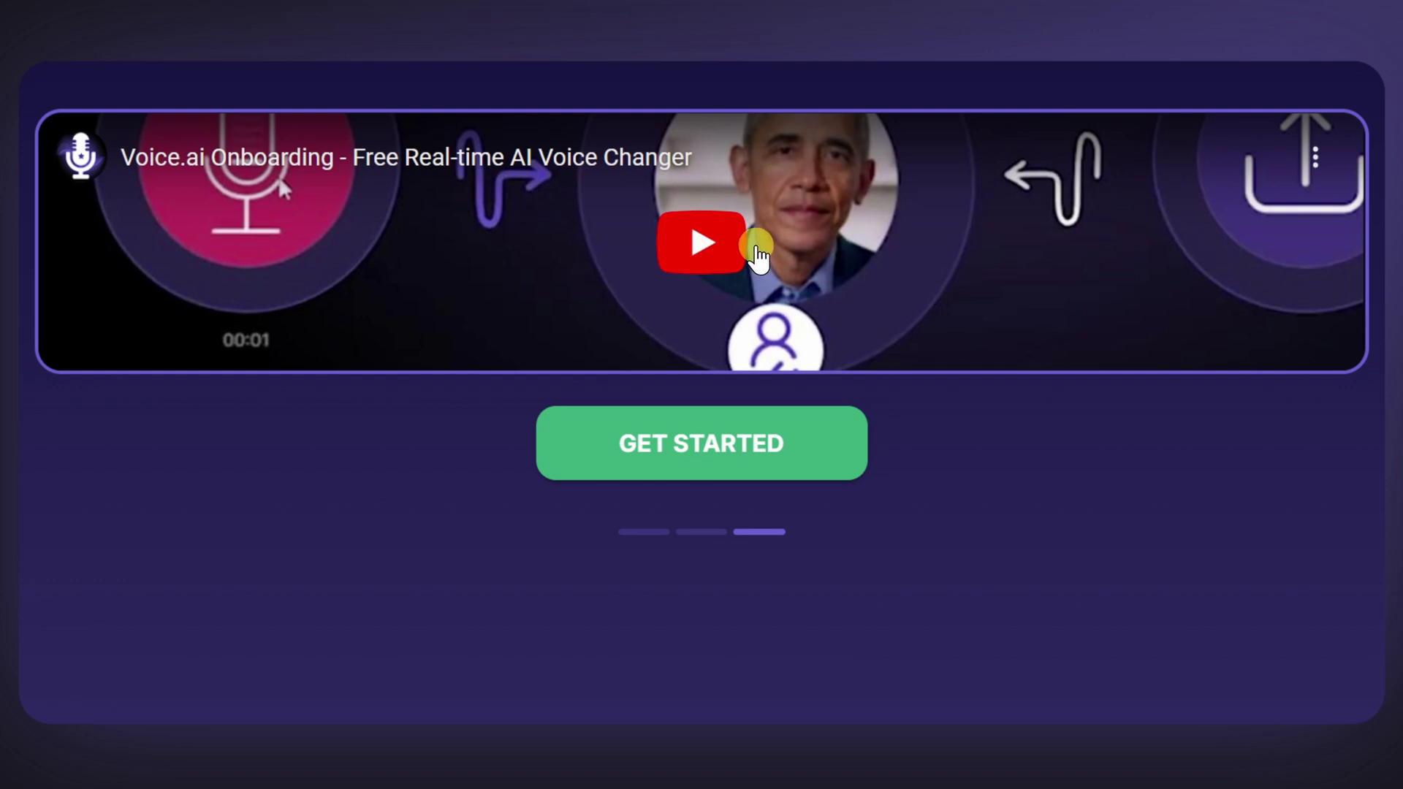
left_click(741, 452)
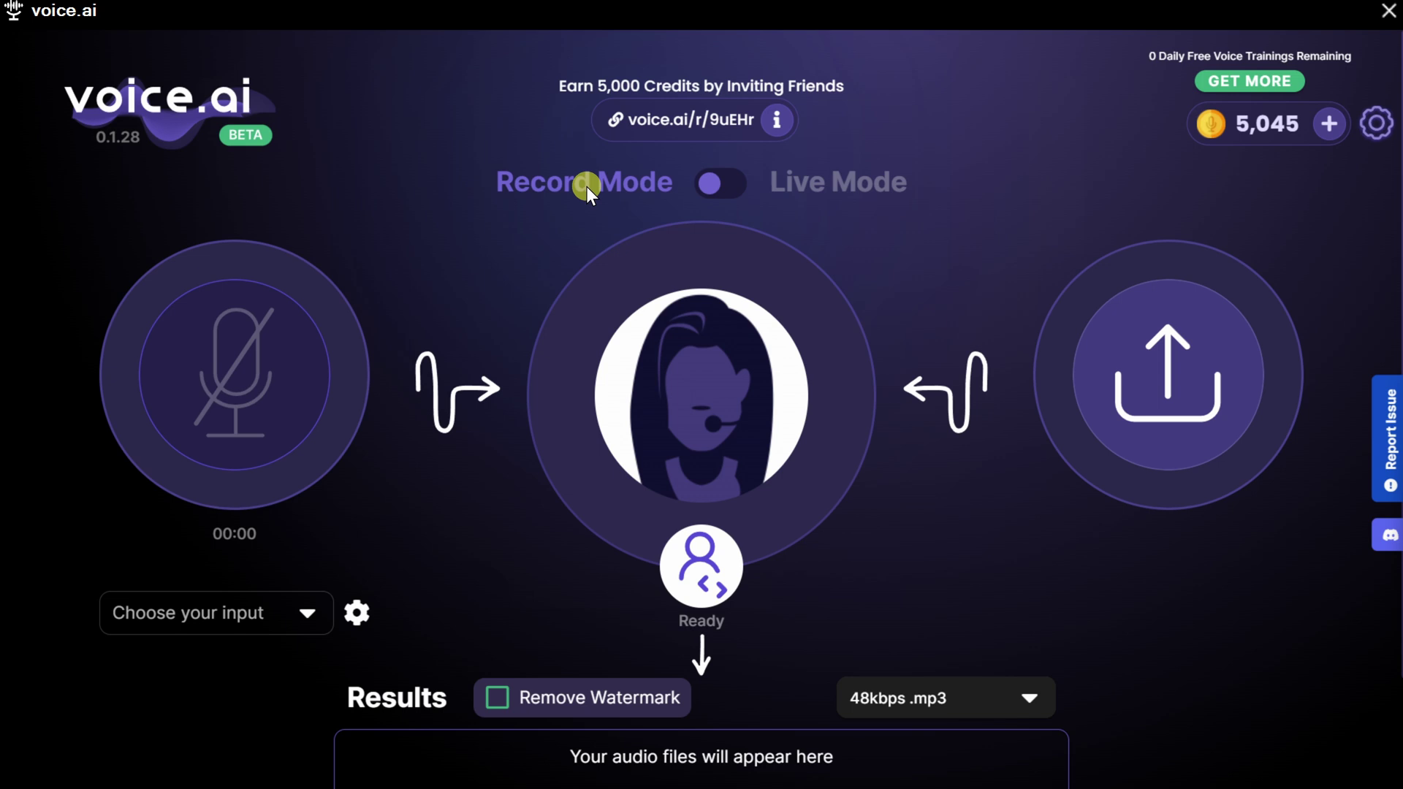
Preview Live Mode, then switch the mode toggle back to Record Mode
left_click(824, 182)
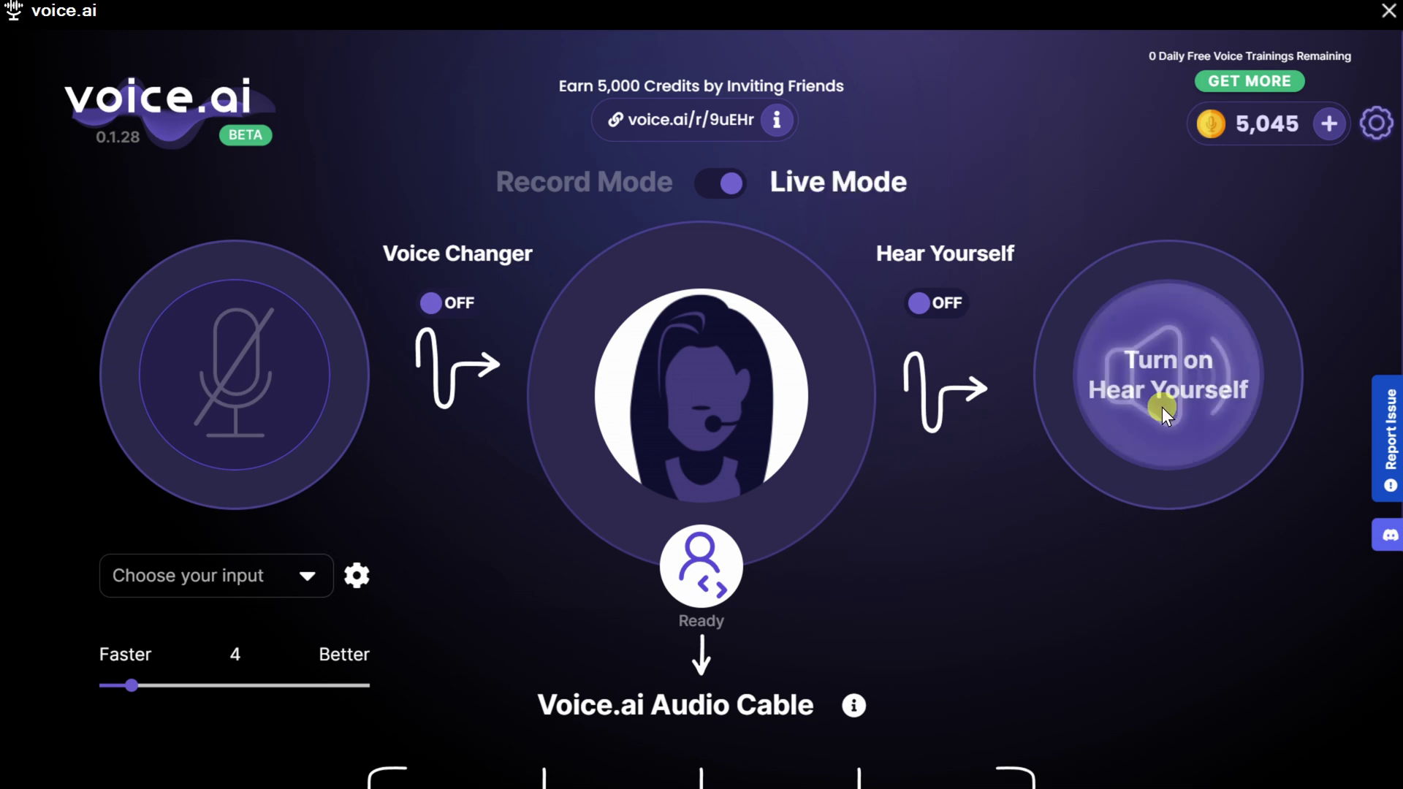
left_click(602, 184)
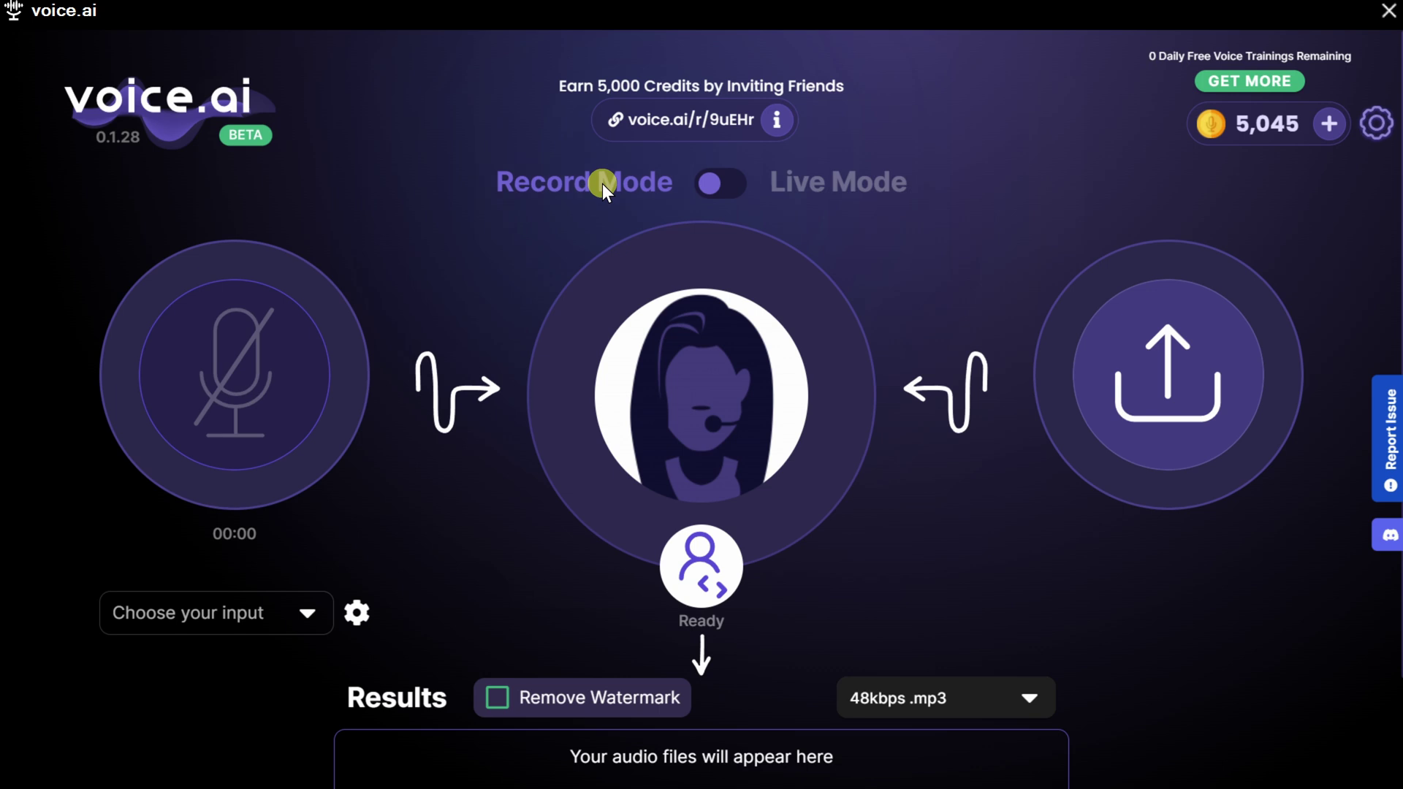
Set the input to Loopback Mix (MOTU M Series) and open the voice character browser
left_click(228, 619)
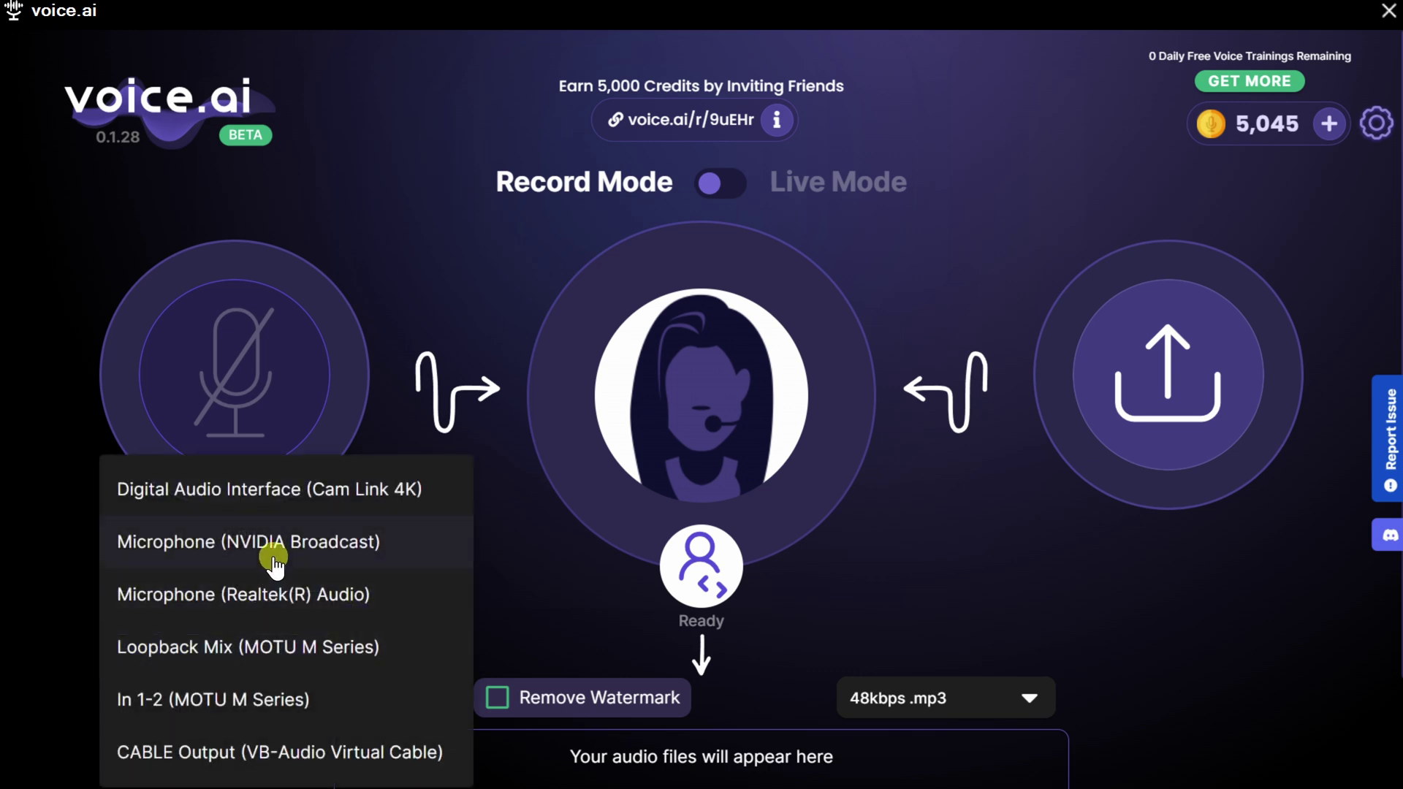
left_click(229, 649)
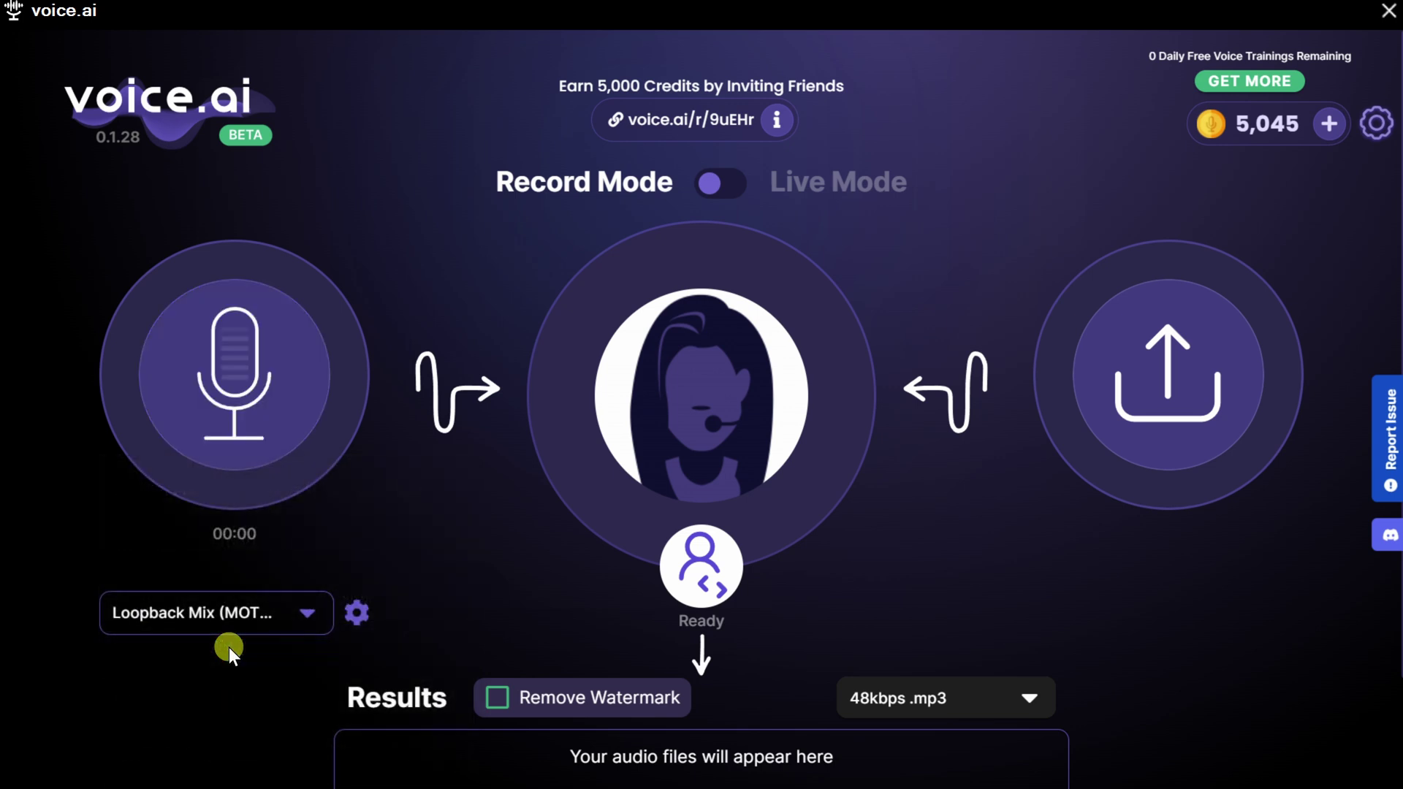
left_click(725, 366)
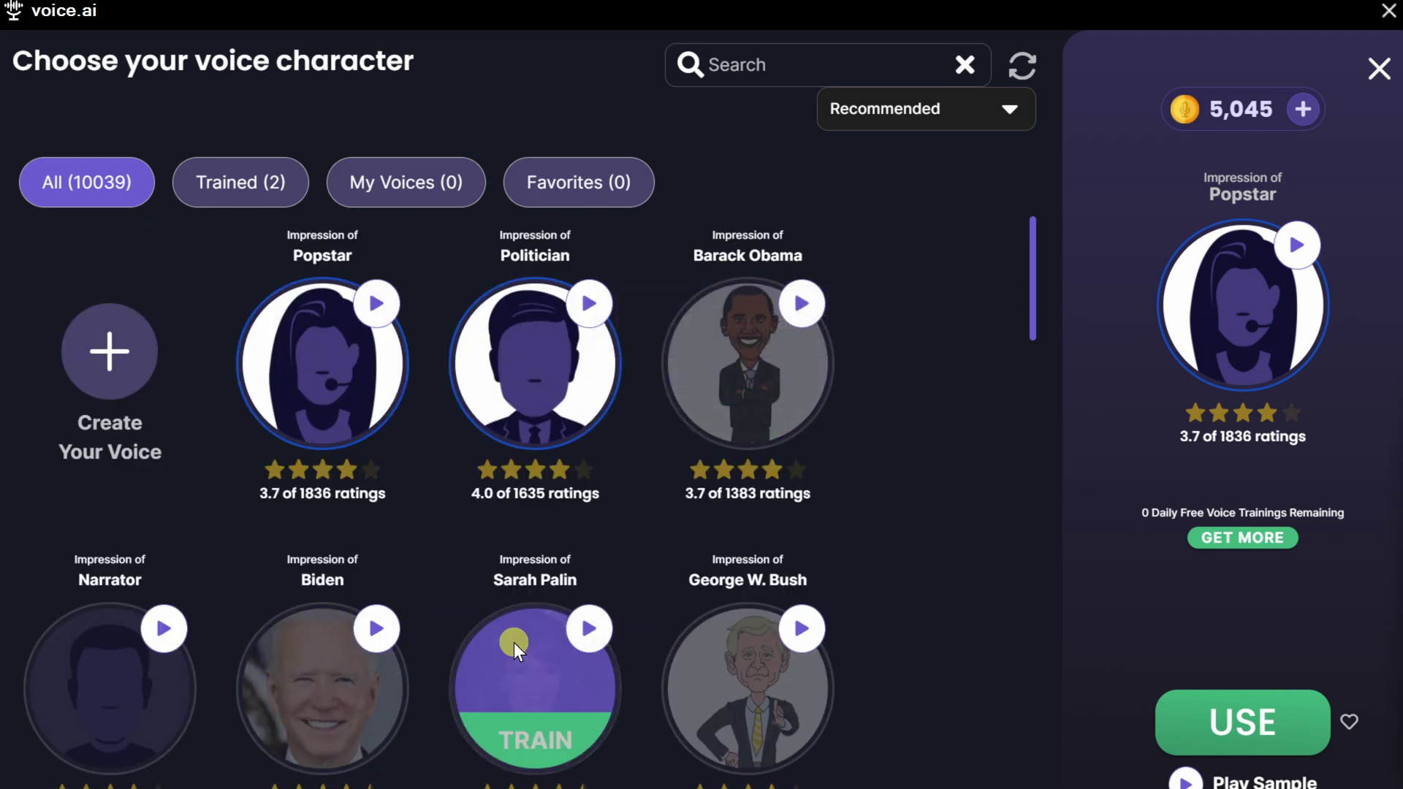
scroll(732, 641, "down", 5)
scroll(883, 610, "down", 6)
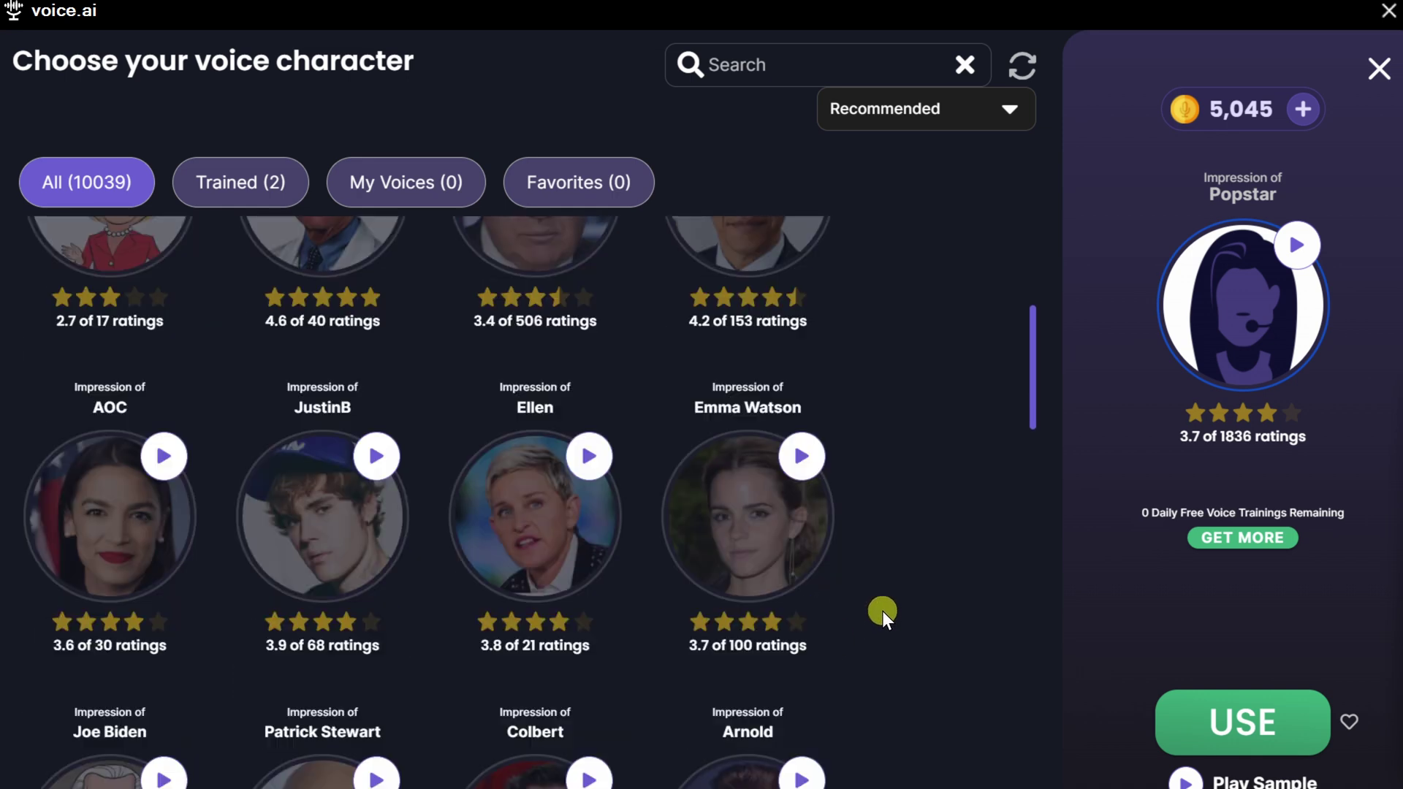
scroll(165, 503, "down", 7)
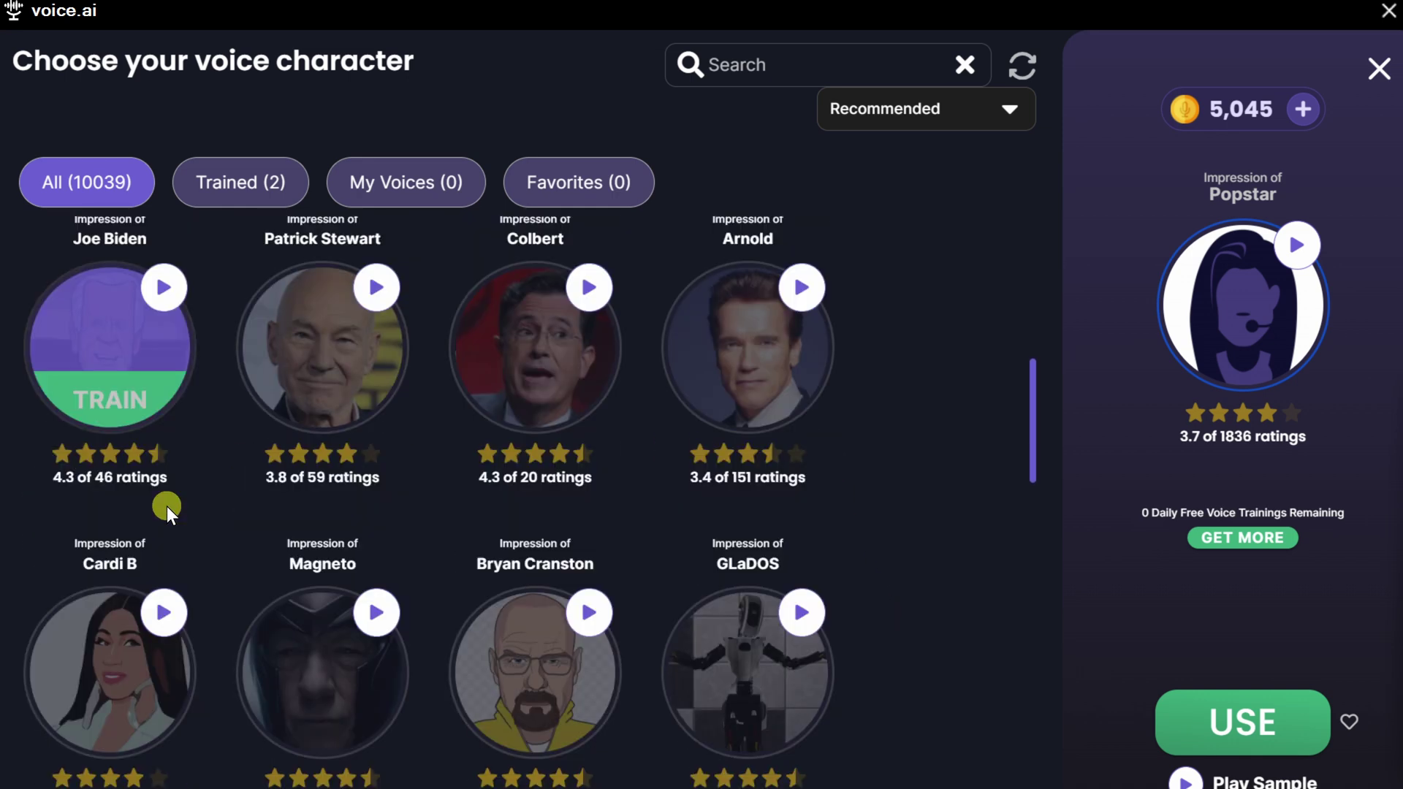
scroll(771, 548, "up", 14)
scroll(771, 552, "up", 2)
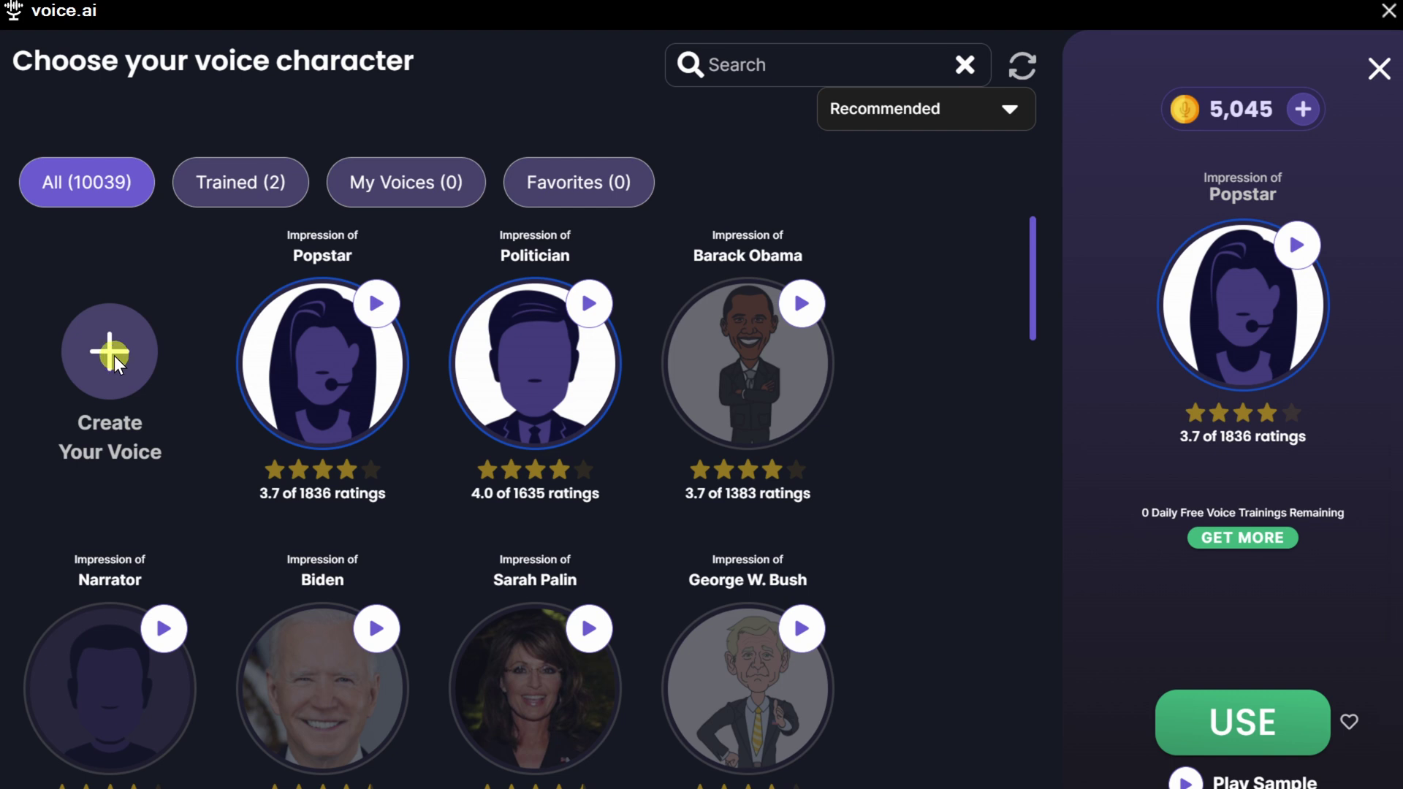
left_click(378, 628)
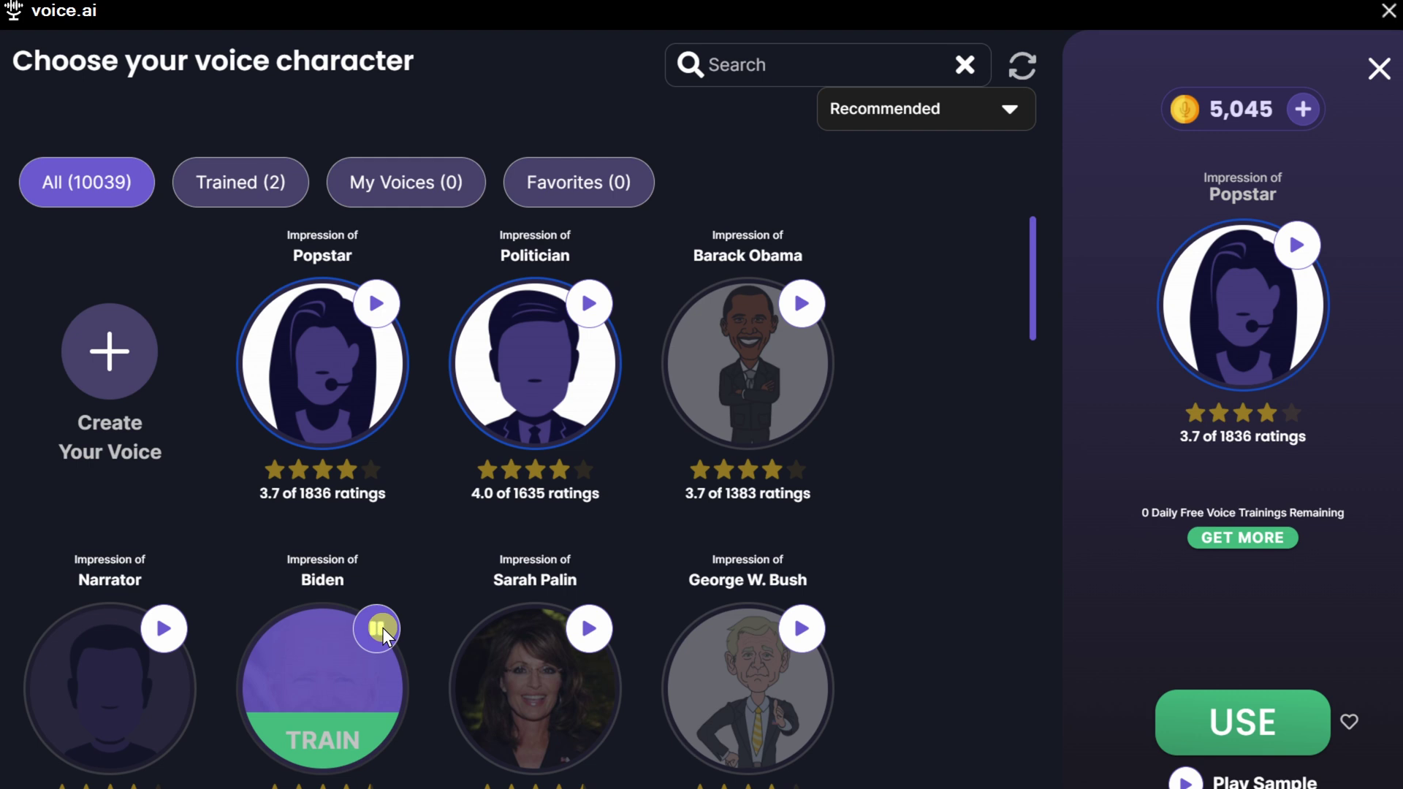
scroll(527, 518, "down", 3)
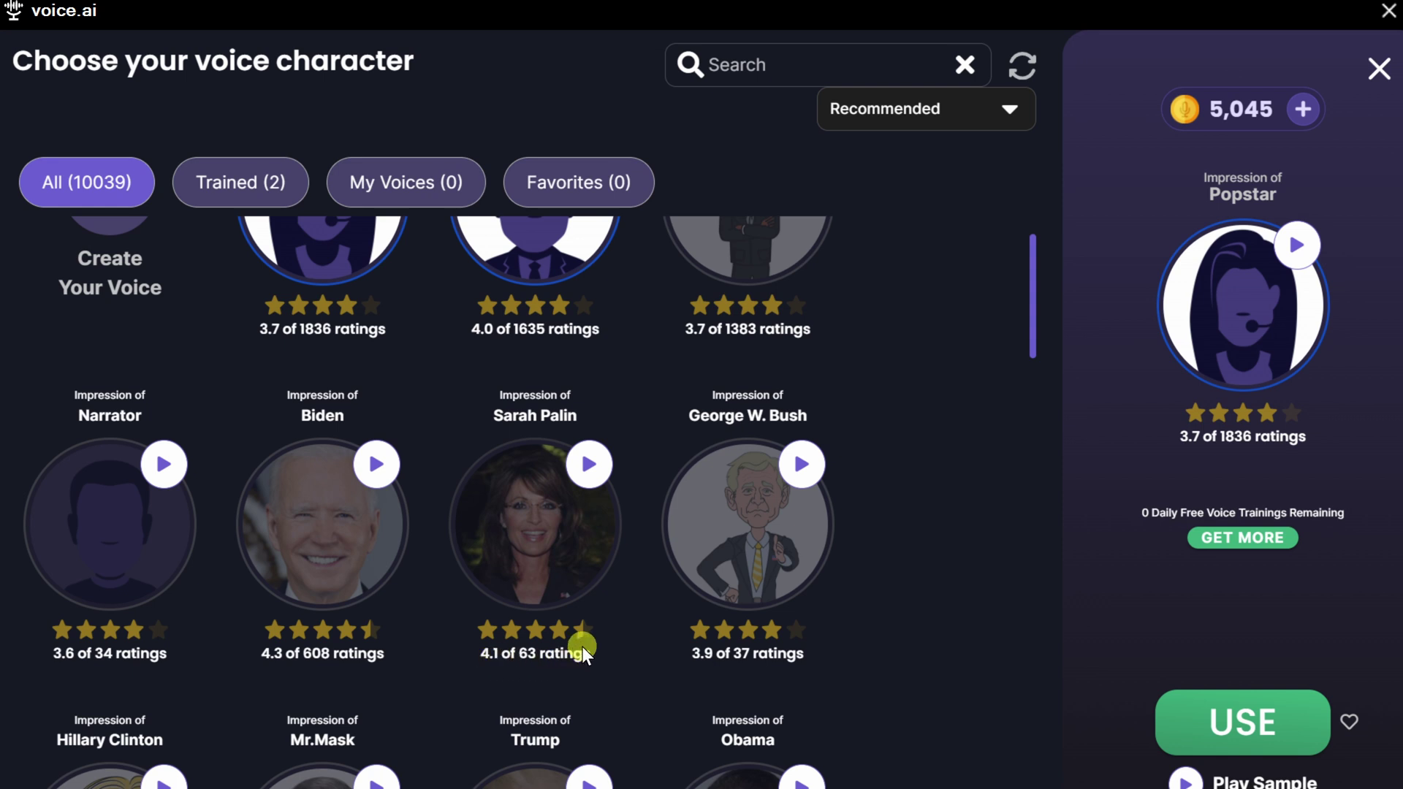
mouse_move(580, 574)
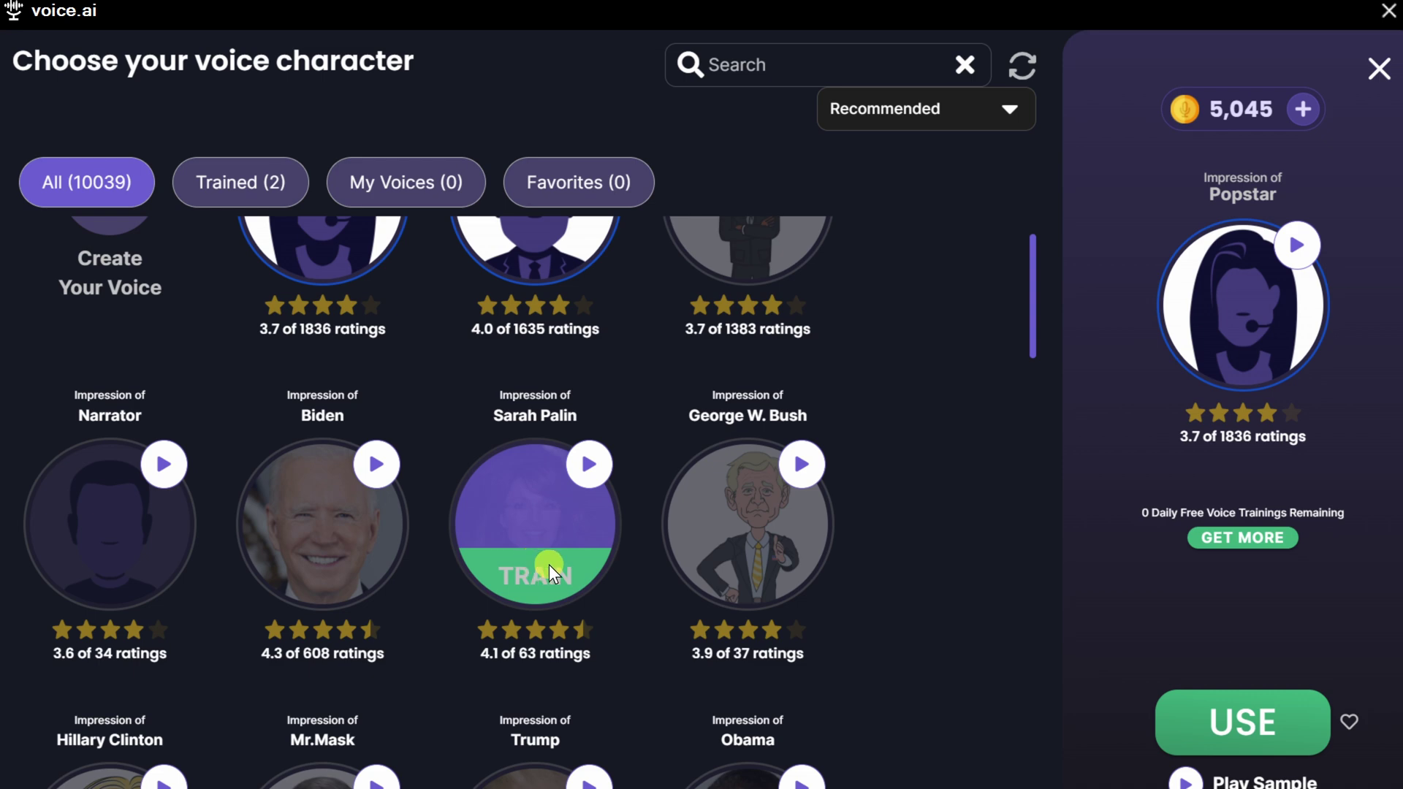
scroll(550, 564, "down", 4)
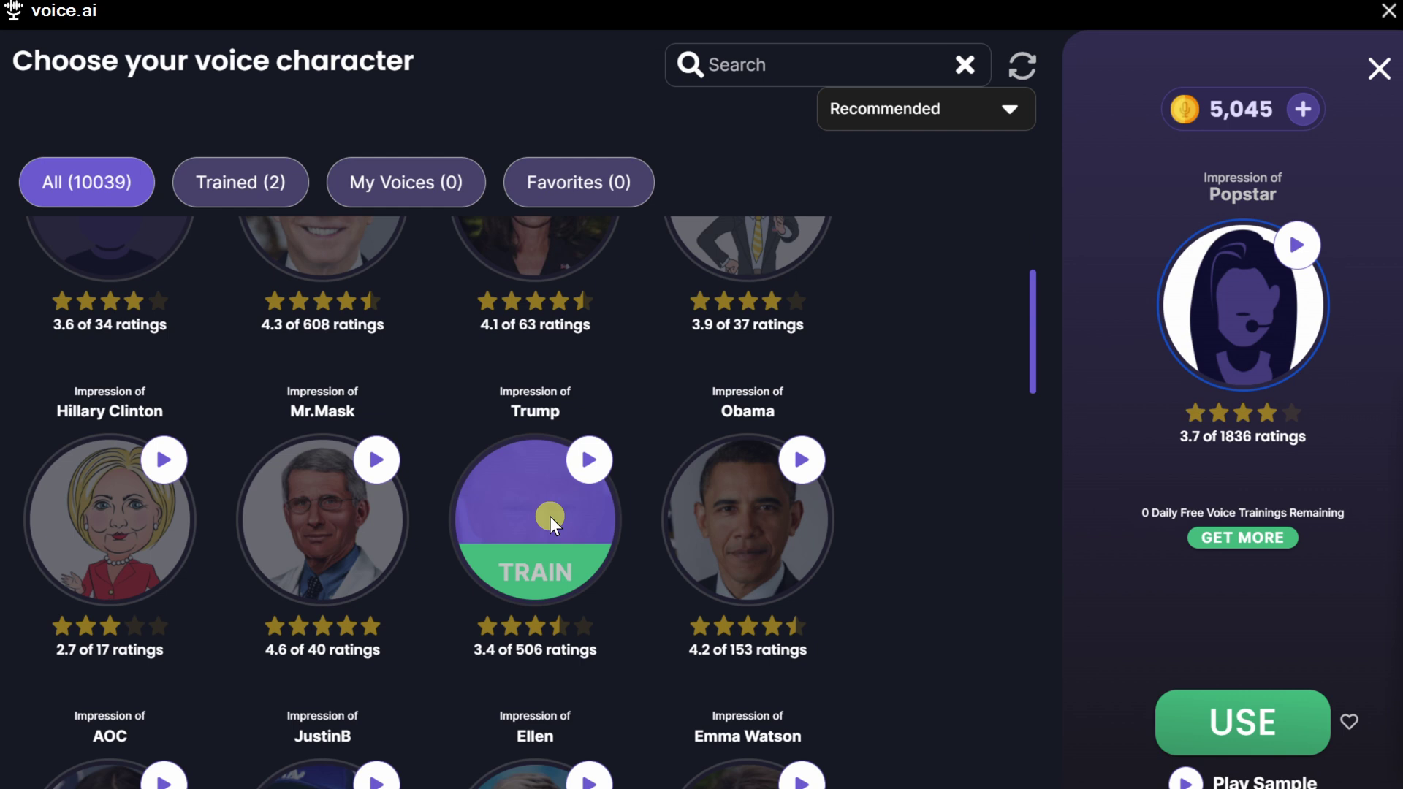
Preview and select the Trump voice, then bring up the Get Credits purchase packs
left_click(589, 461)
left_click(539, 502)
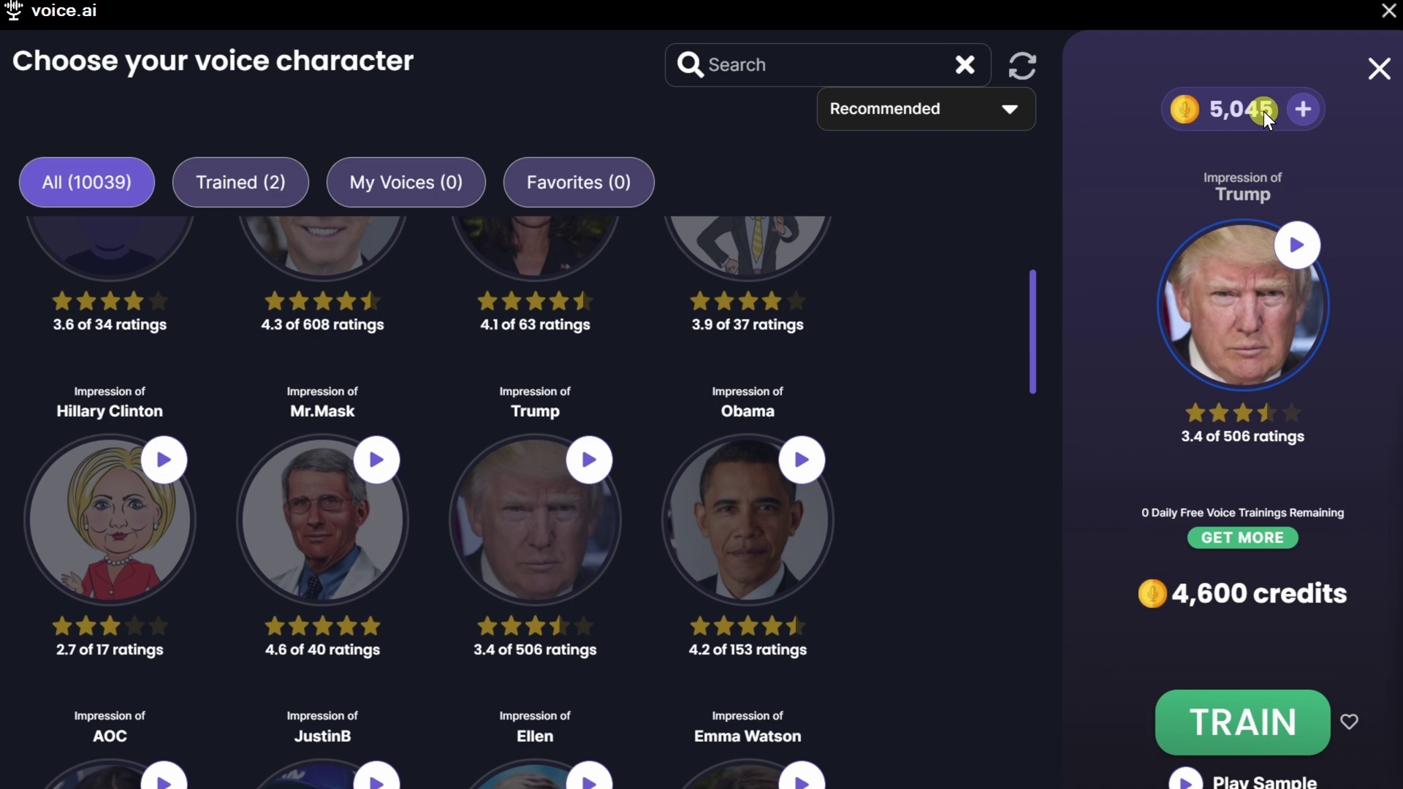
left_click(1243, 115)
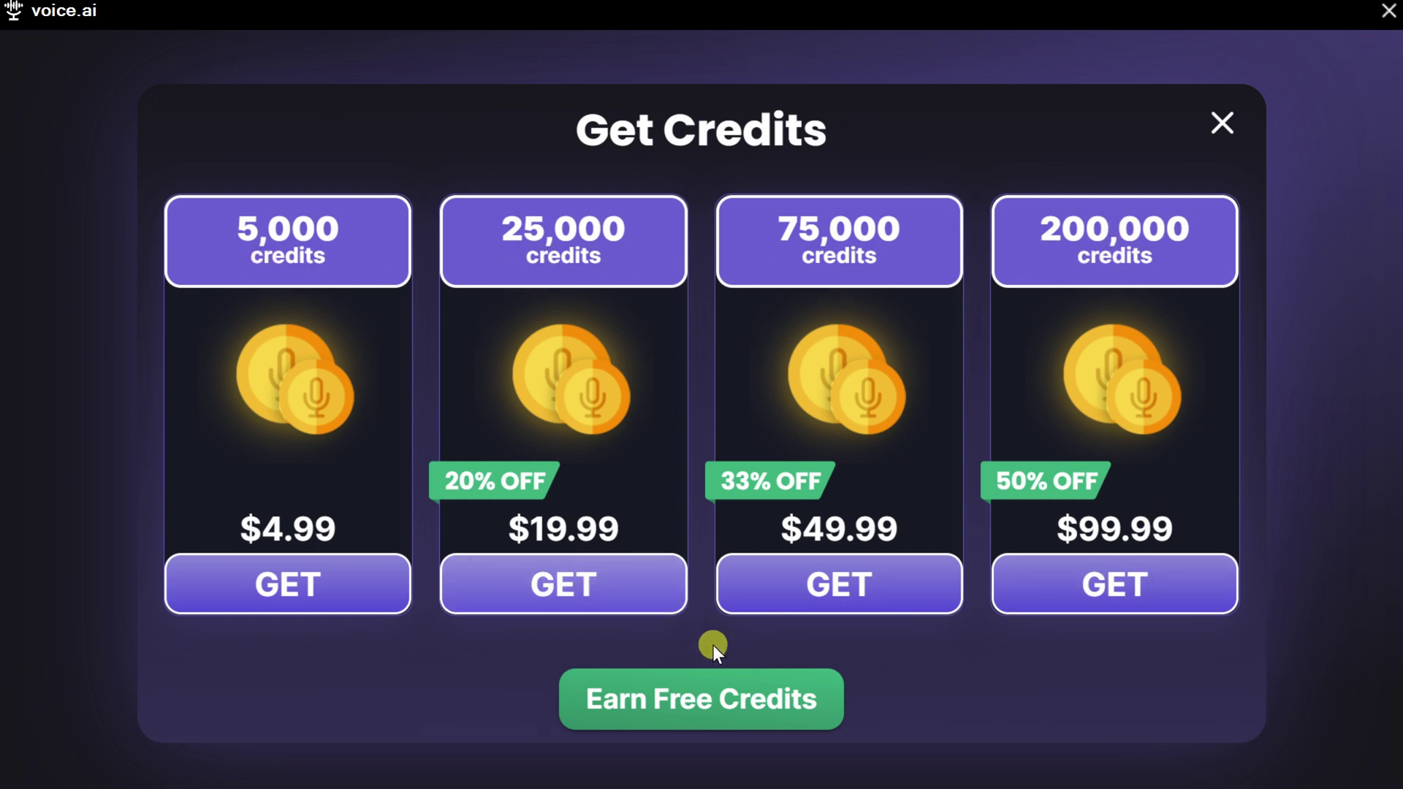
Review the Earn Free Credits options, then close that dialog
left_click(732, 713)
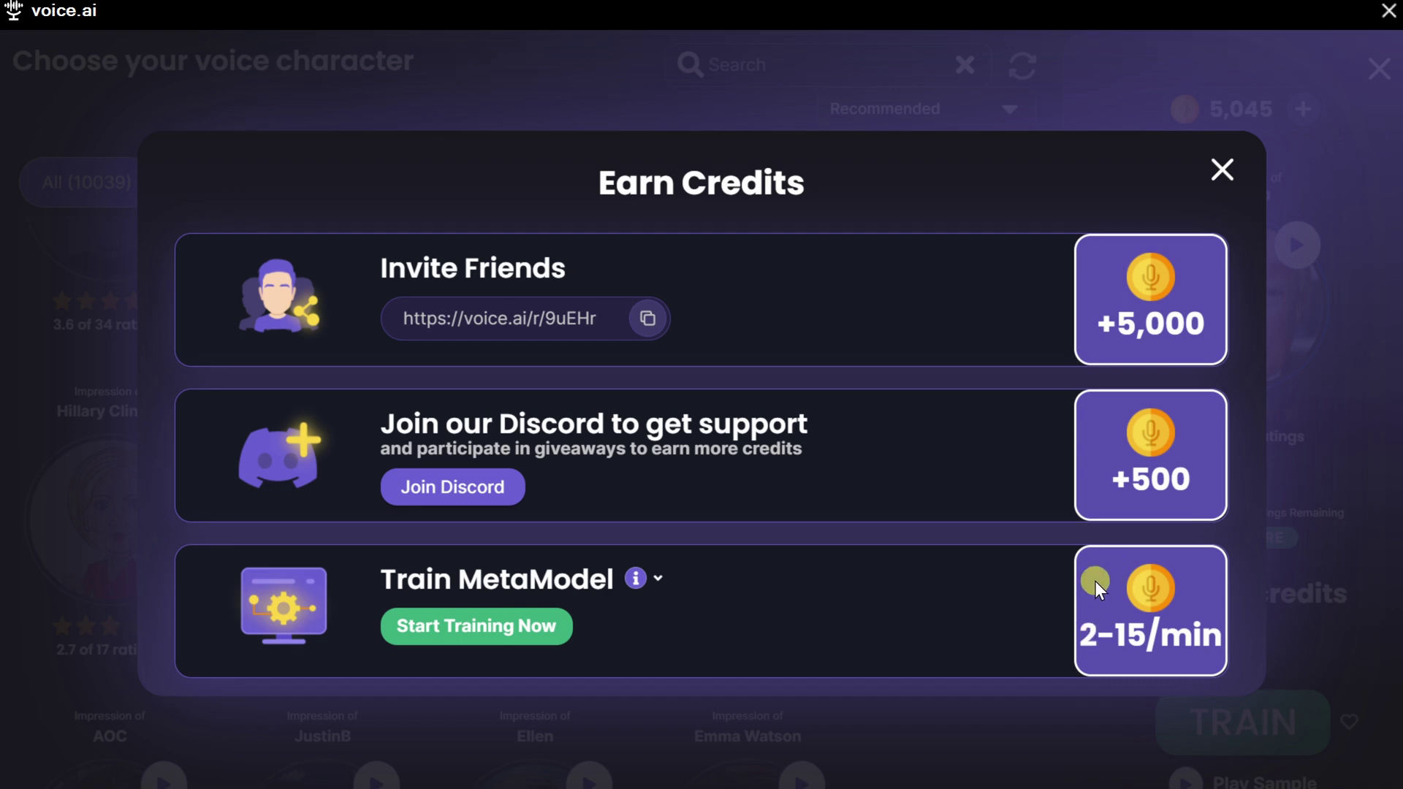
left_click(1219, 170)
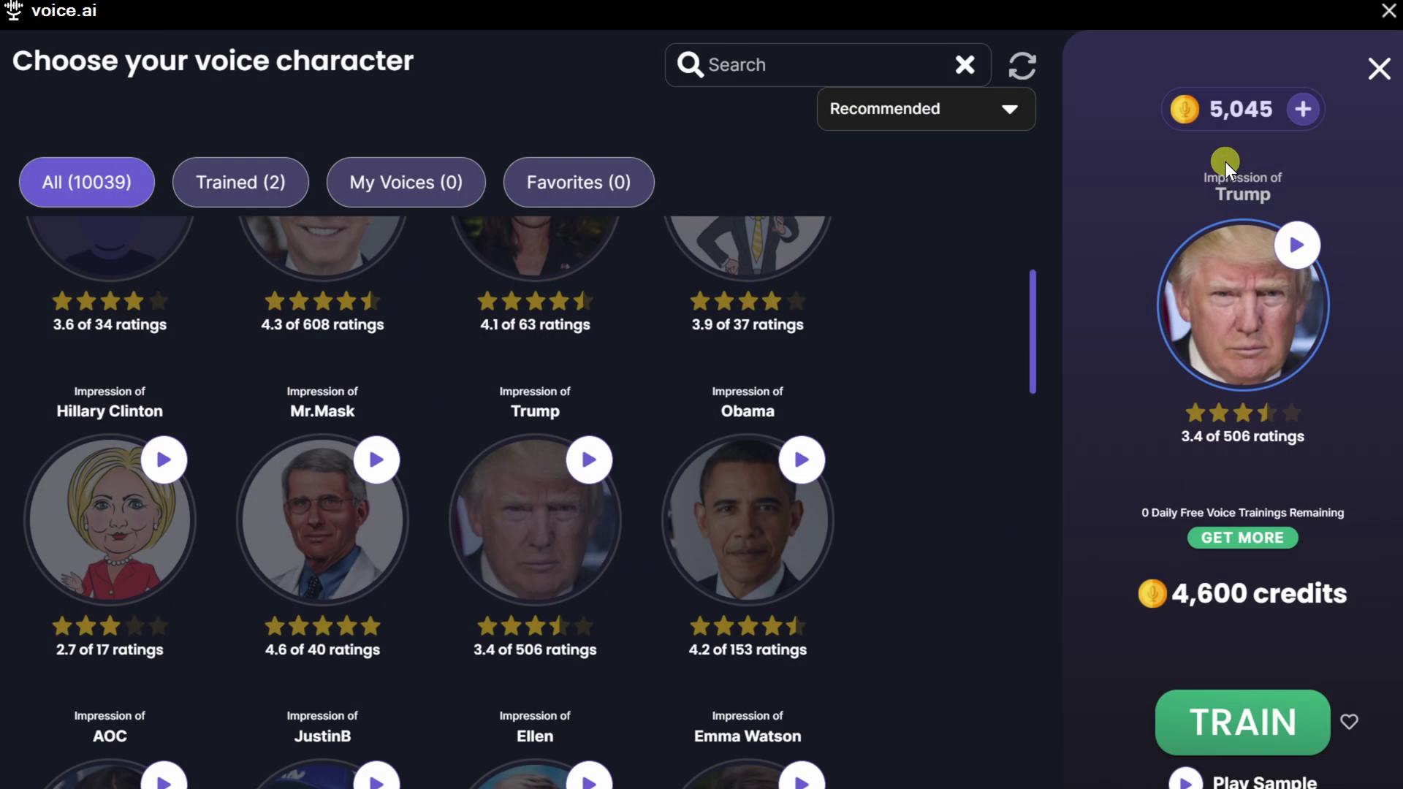
Train the Trump voice, confirming the 4,600-credit cost
left_click(1264, 739)
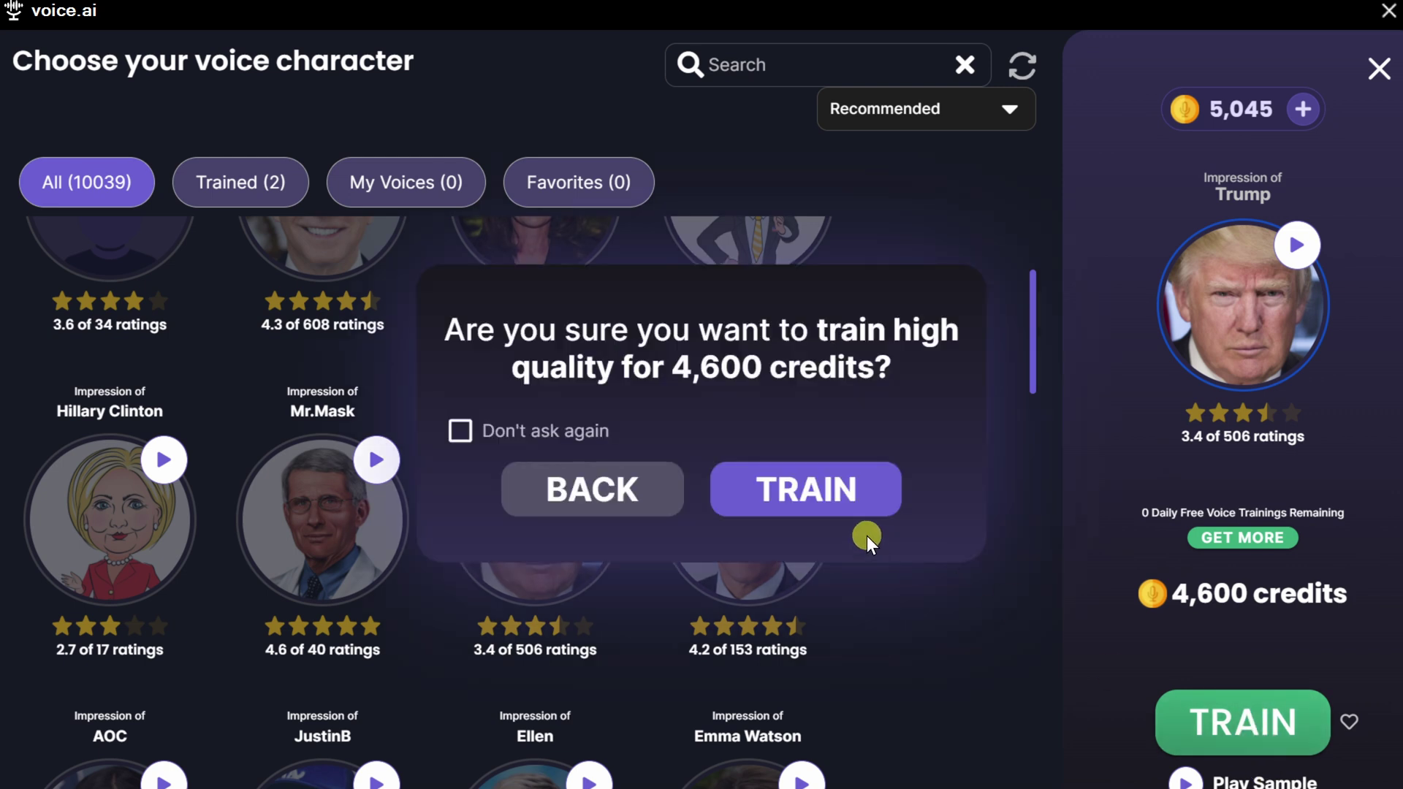
left_click(836, 501)
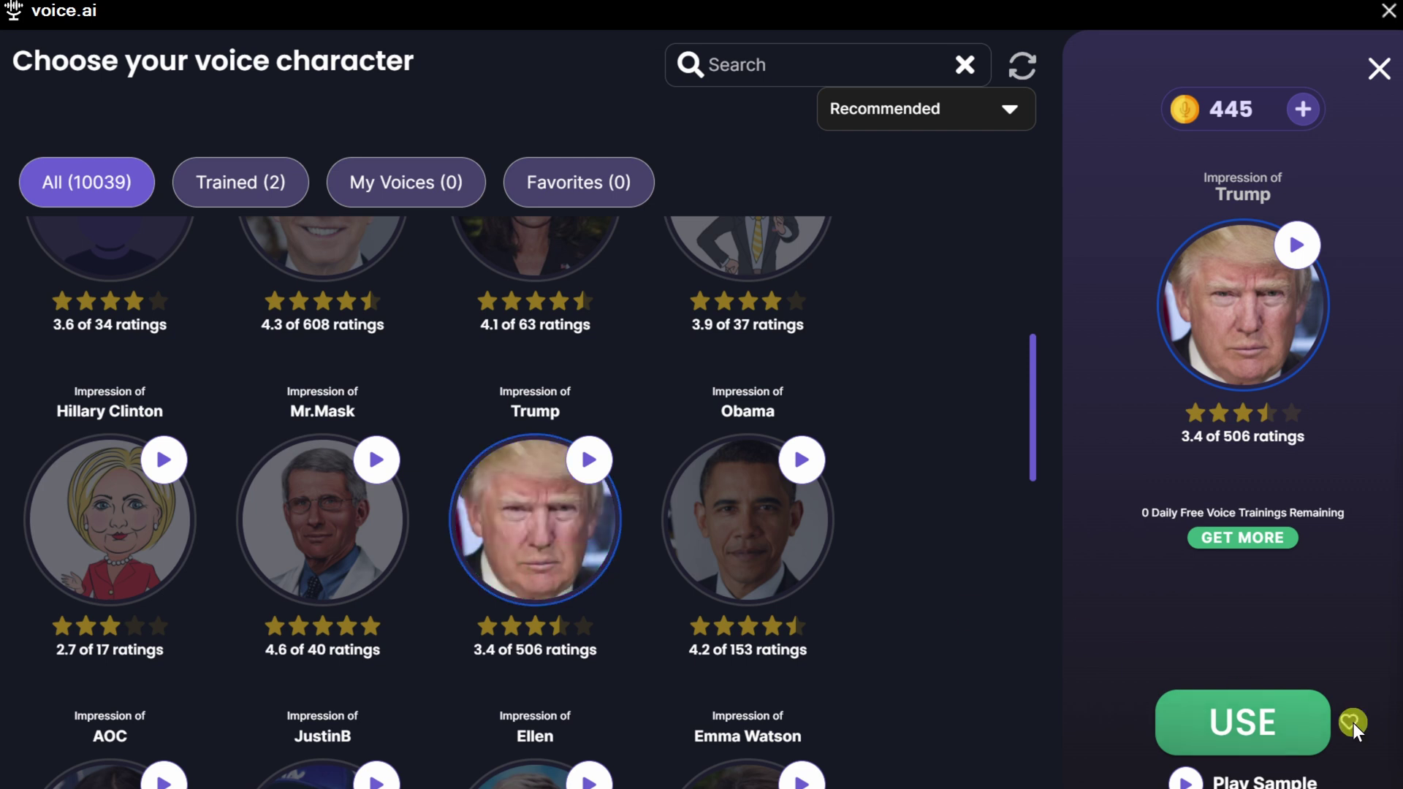
Make the trained Trump voice active from the Trained (2) list
left_click(1249, 729)
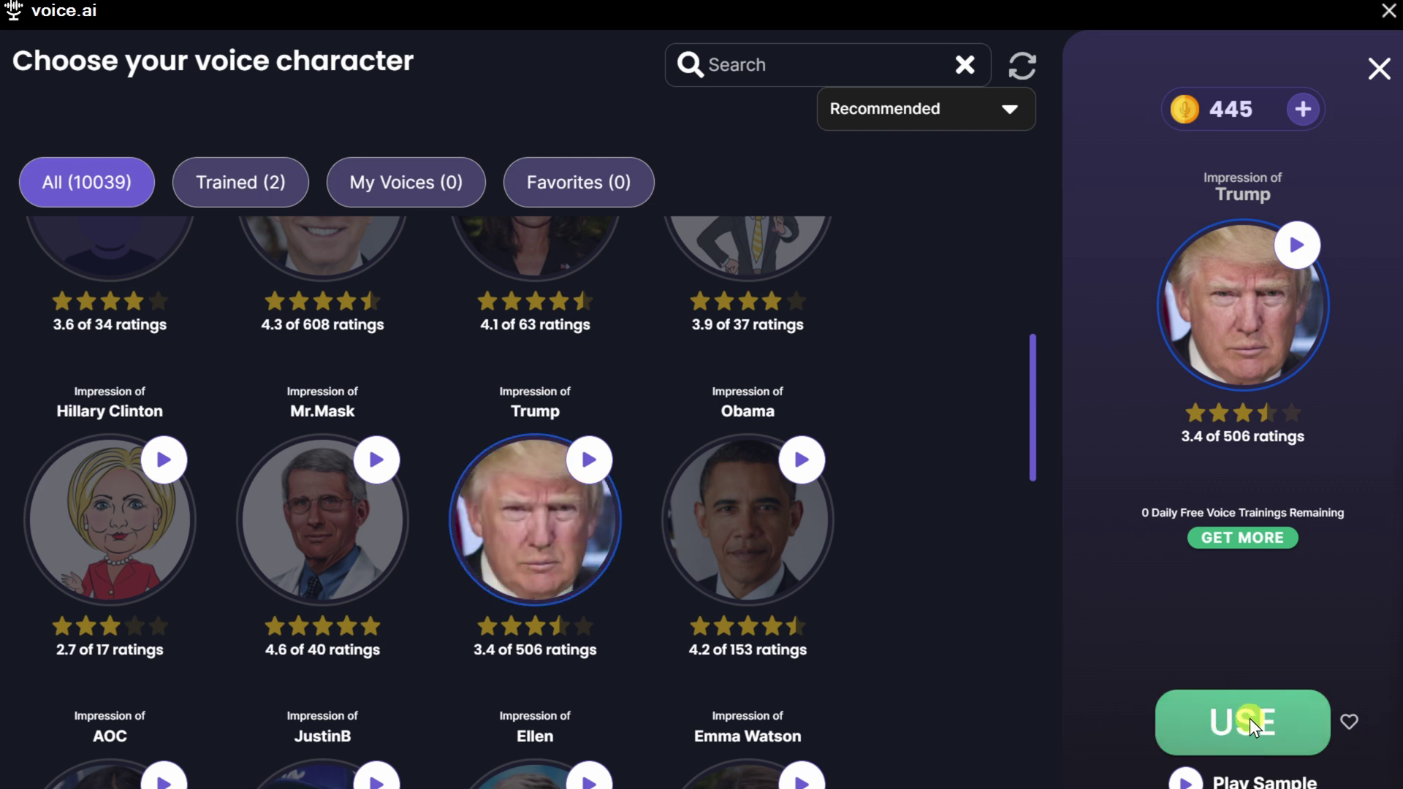
left_click(238, 194)
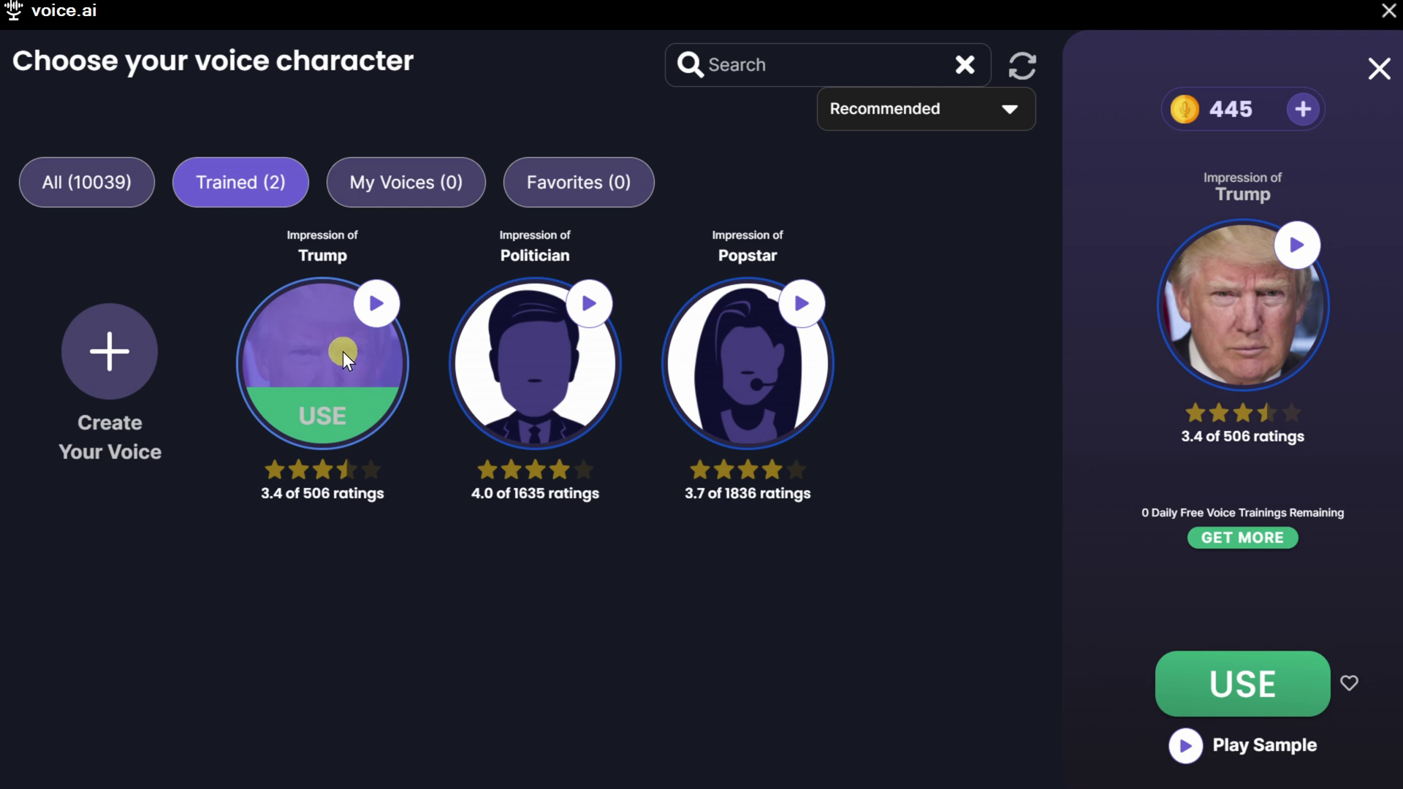
left_click(328, 419)
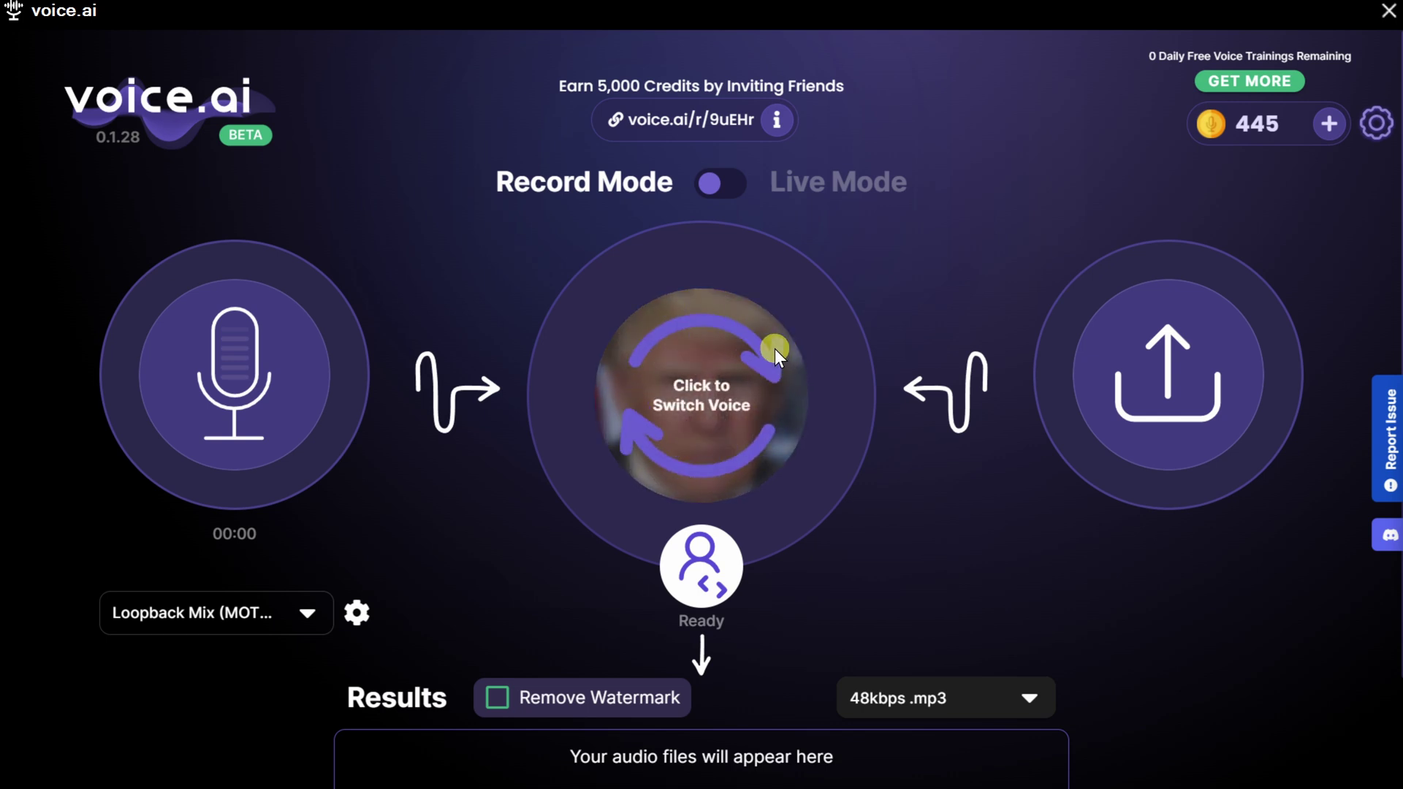
left_click(289, 373)
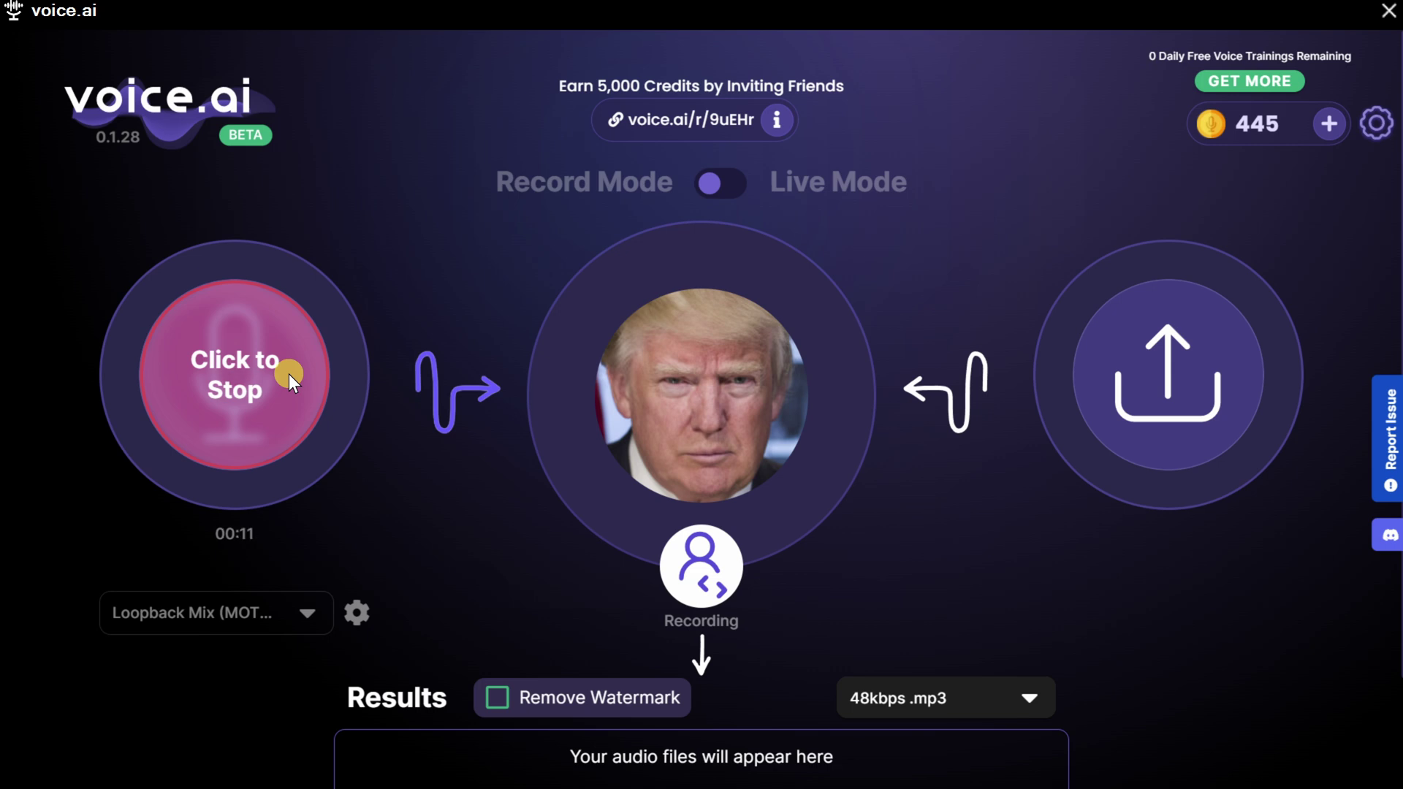
left_click(288, 374)
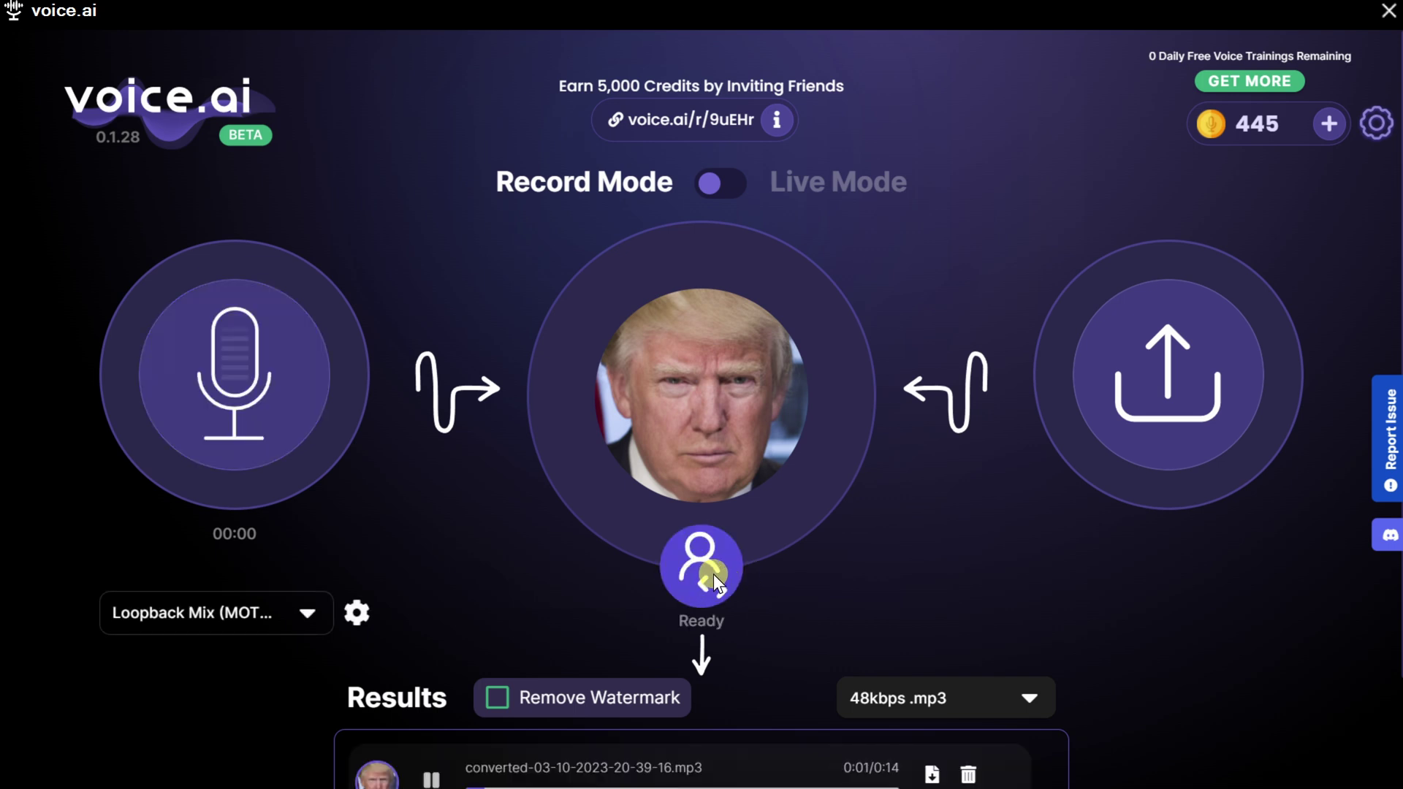
Scroll down to the Results list to play the 0:14 Trump-voice clip, then scroll back up
scroll(713, 574, "down", 2)
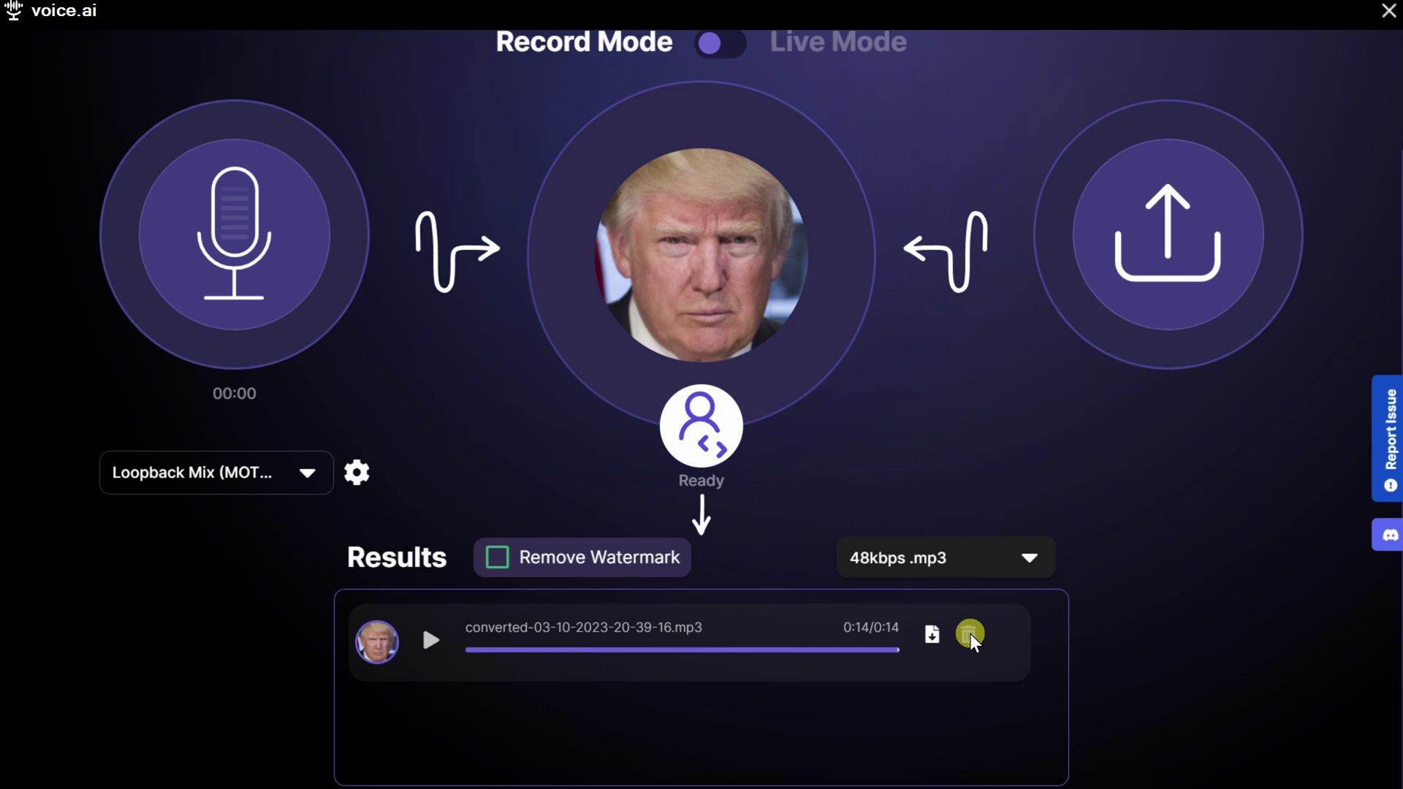
scroll(970, 634, "up", 2)
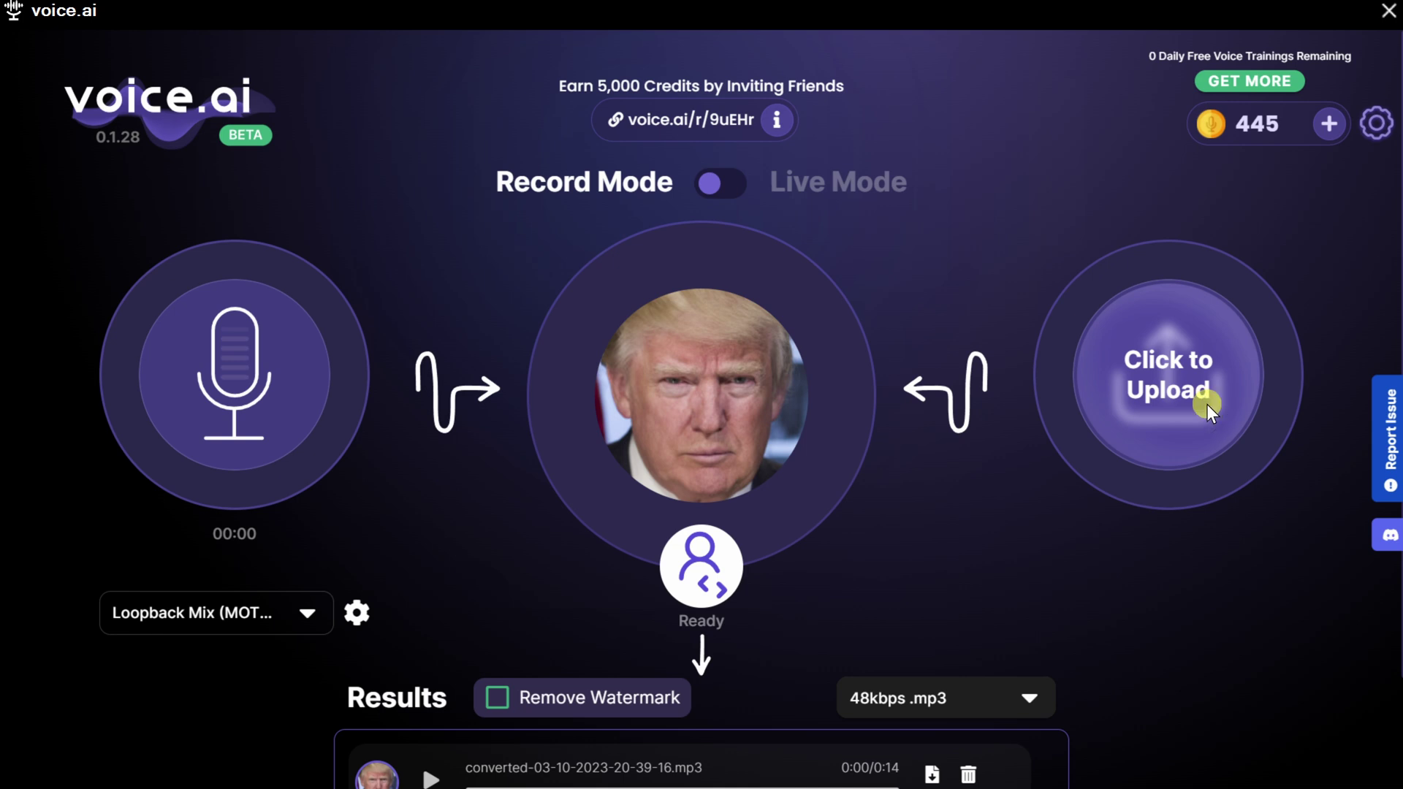
Switch Voice.ai to Live Mode and make the trained Politician voice the active character
left_click(725, 184)
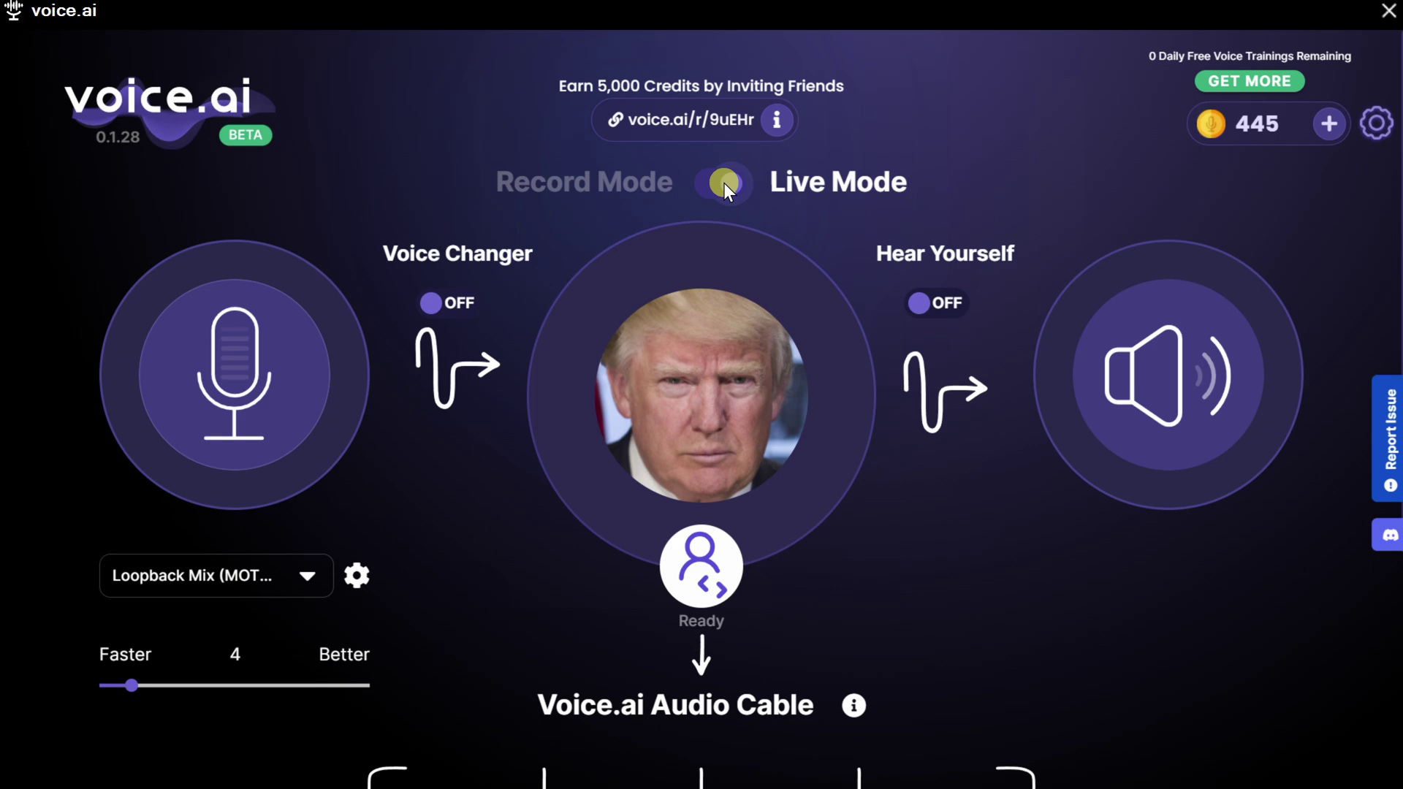
left_click(728, 427)
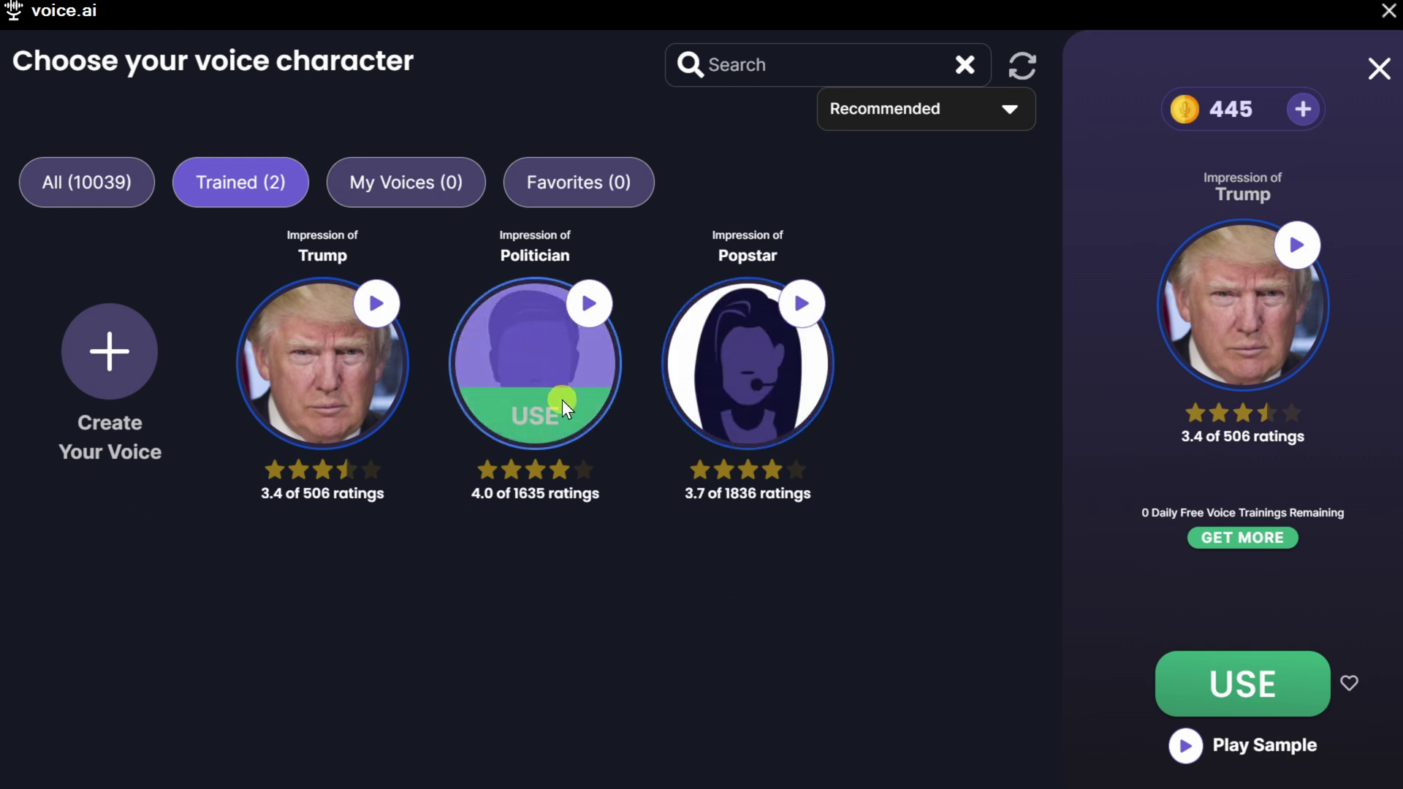
left_click(525, 410)
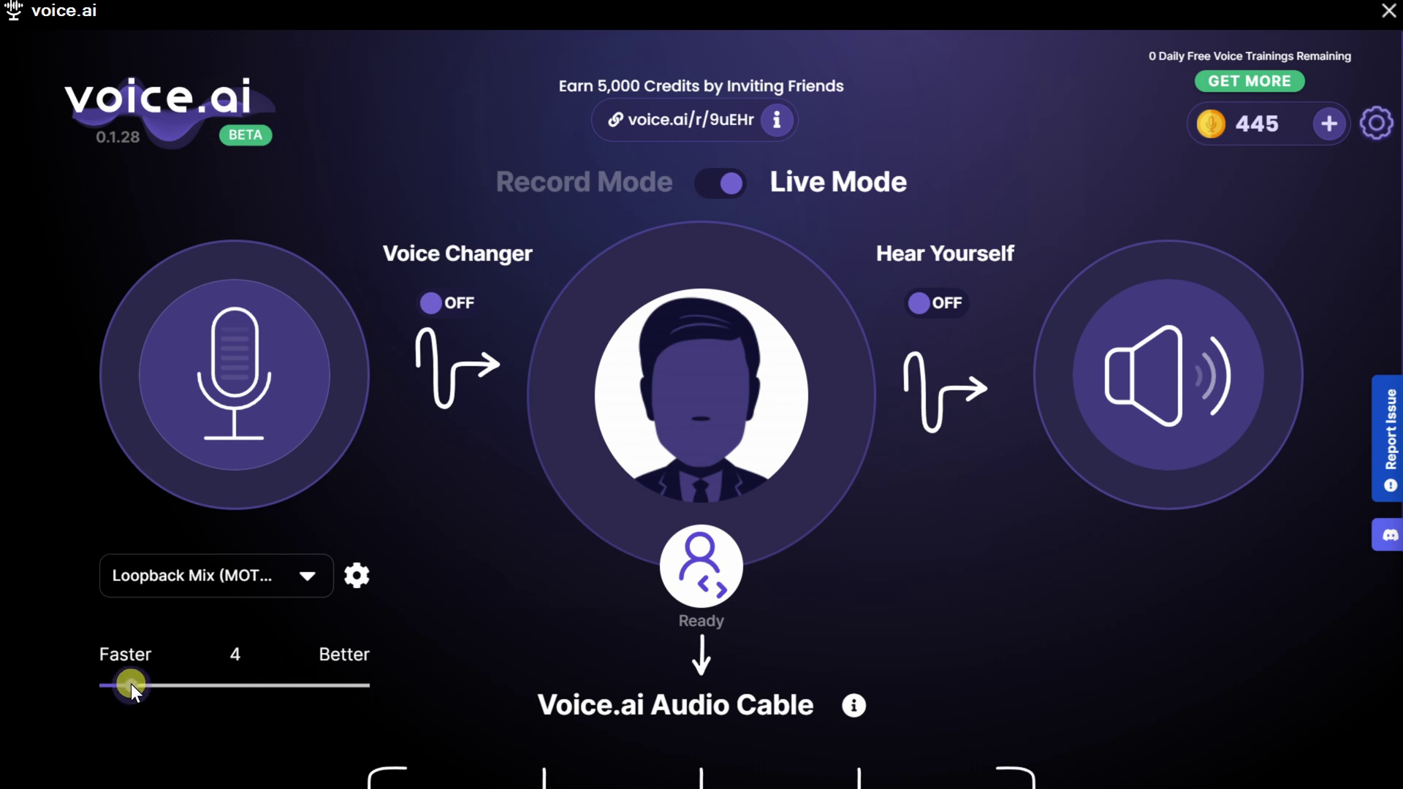
Adjust the Faster/Better quality slider back and forth, settling it at 12
left_click_drag(130, 683, 324, 691)
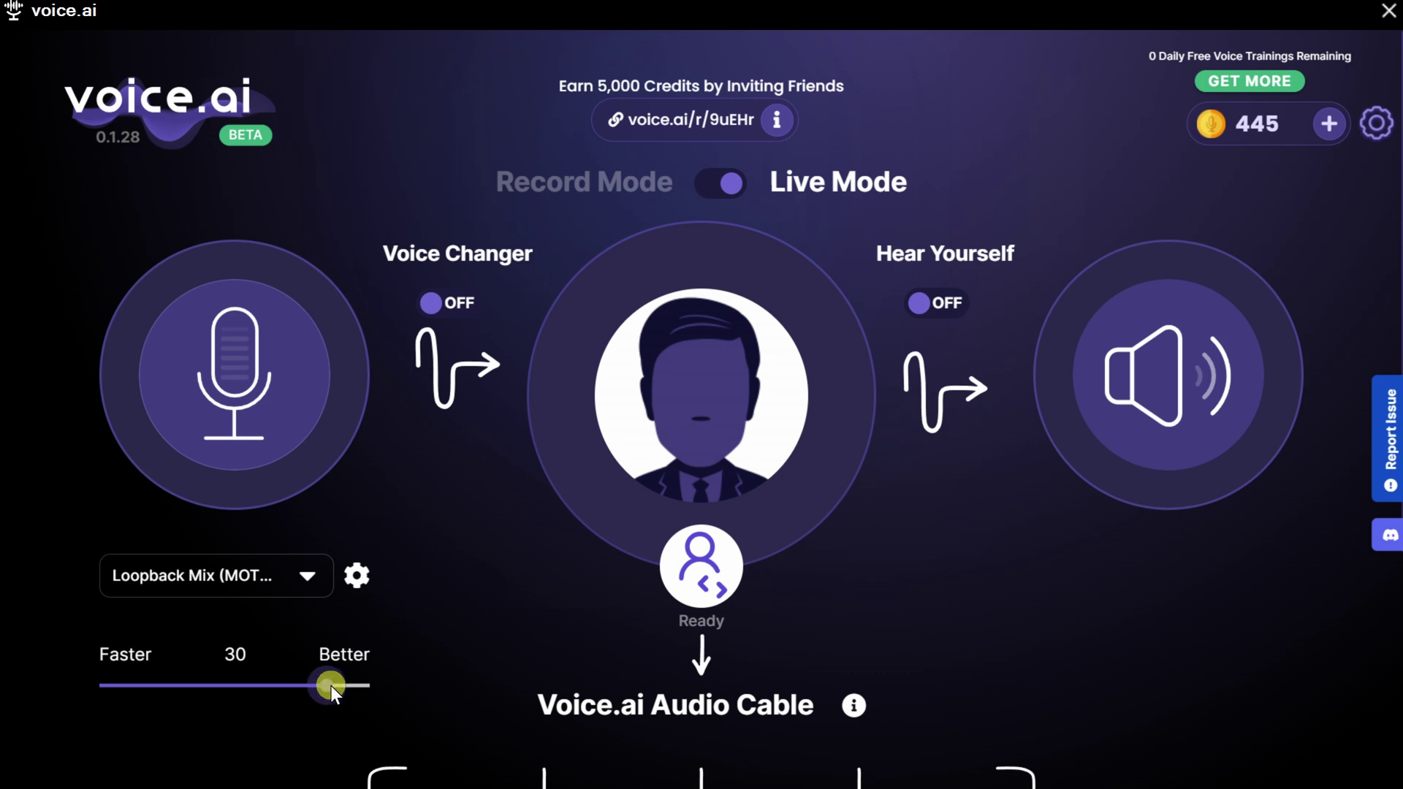
left_click_drag(330, 685, 160, 689)
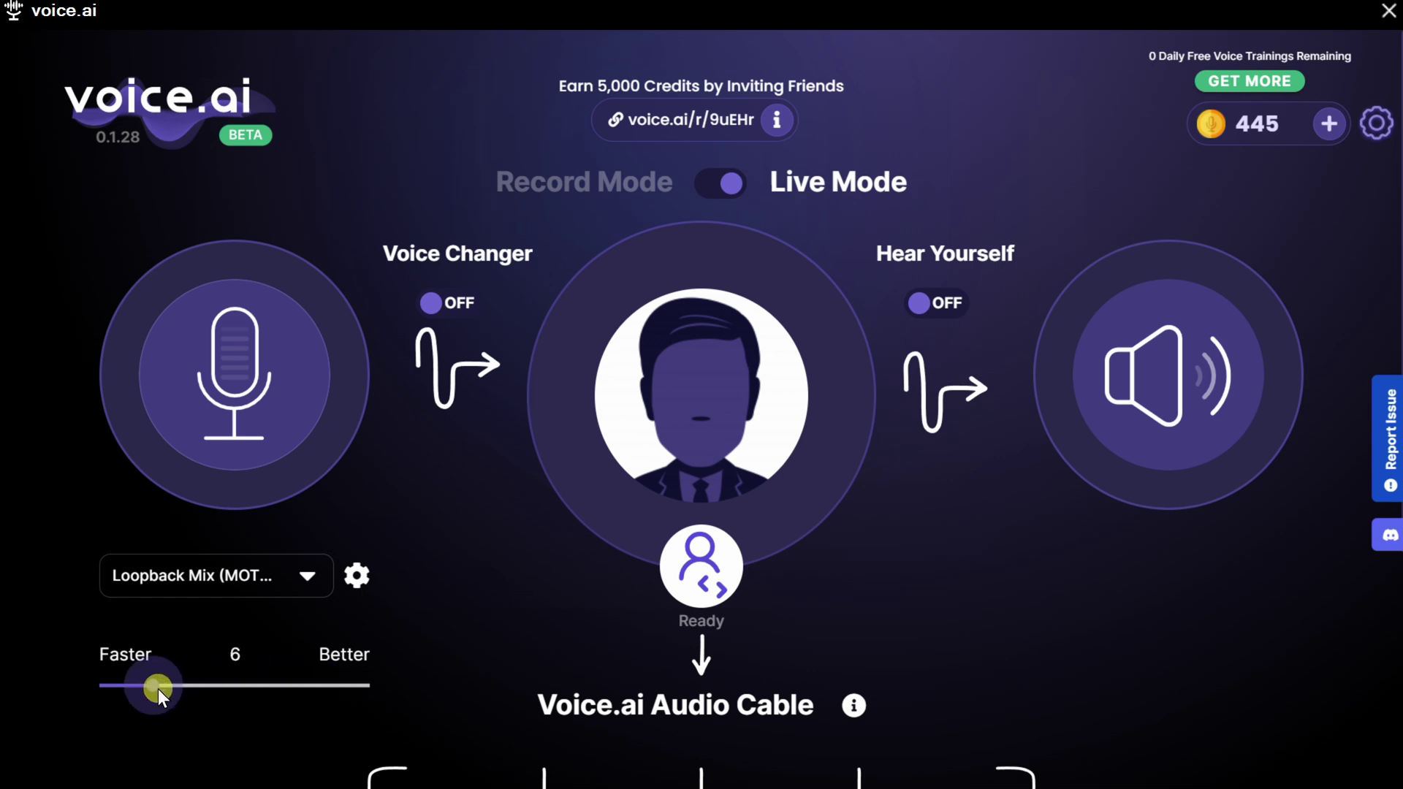
left_click_drag(159, 688, 176, 687)
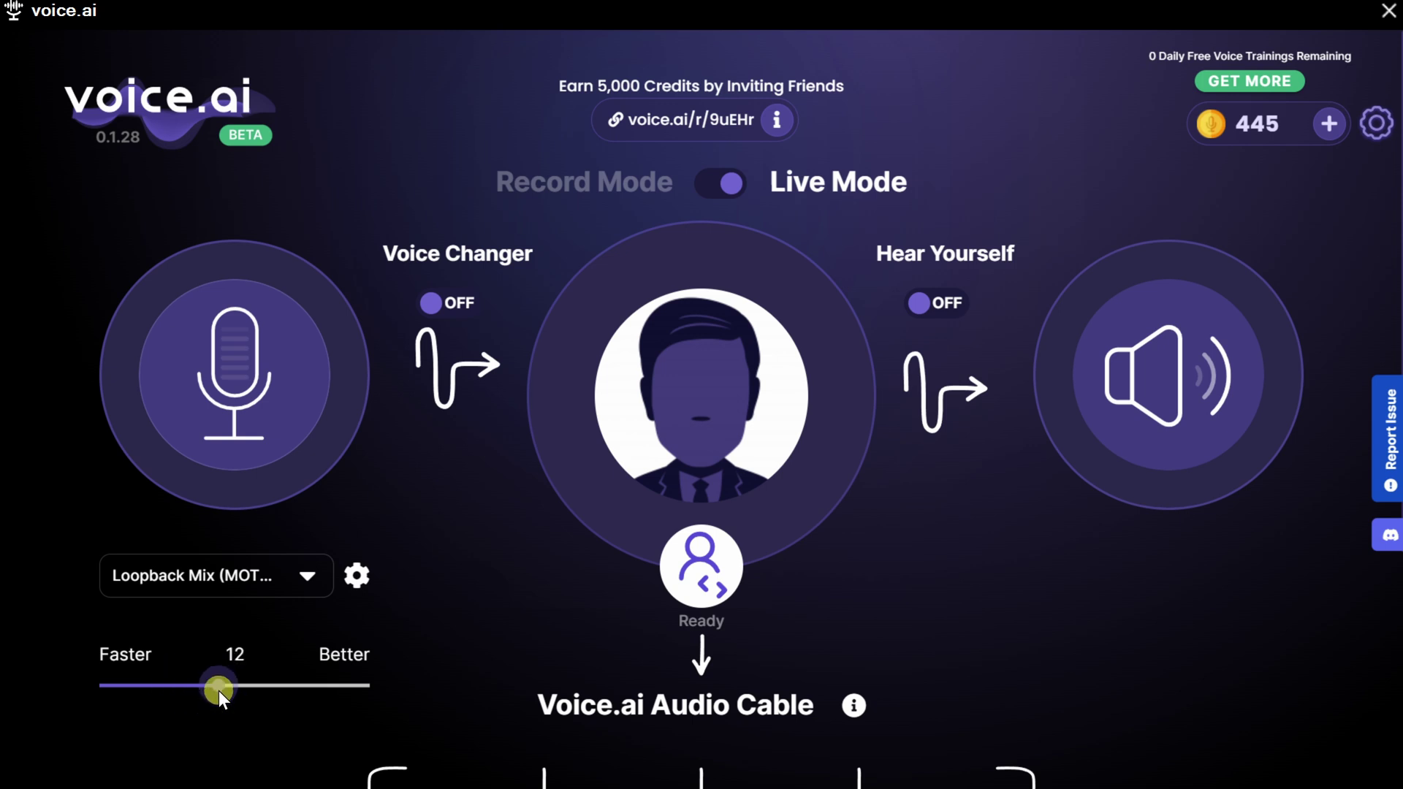
left_click(1179, 416)
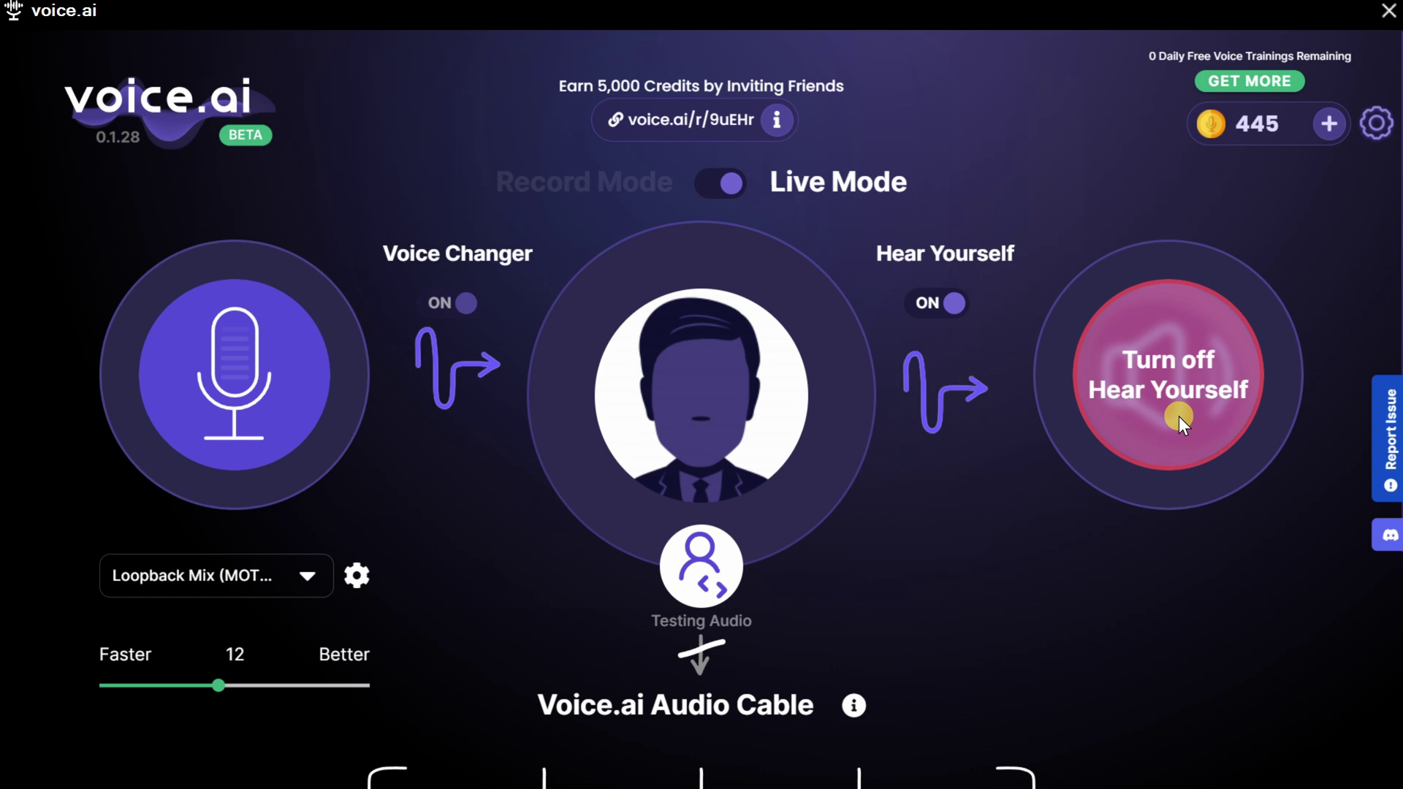
left_click(1178, 416)
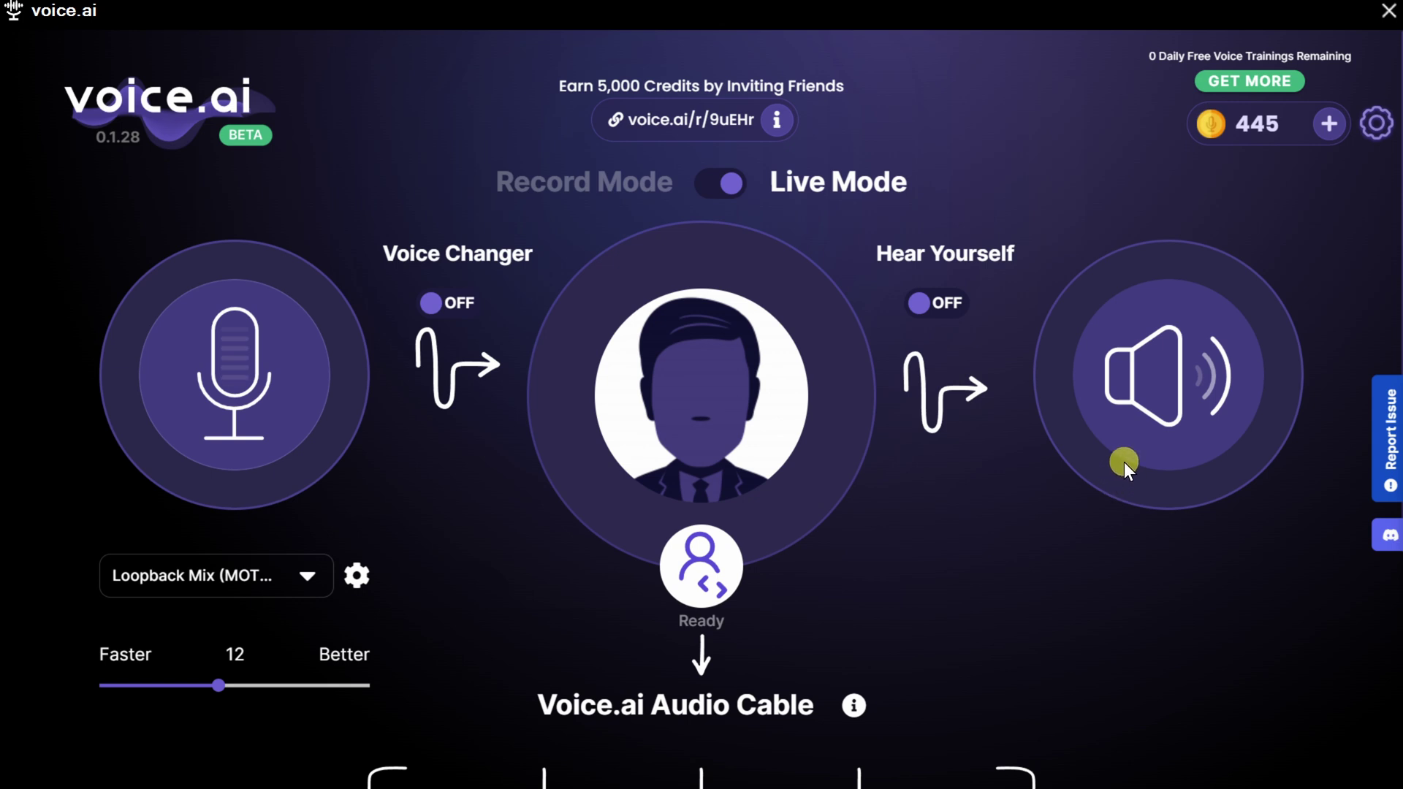
Check the supported apps list, then turn the live Politician Voice Changer on
scroll(1124, 461, "down", 5)
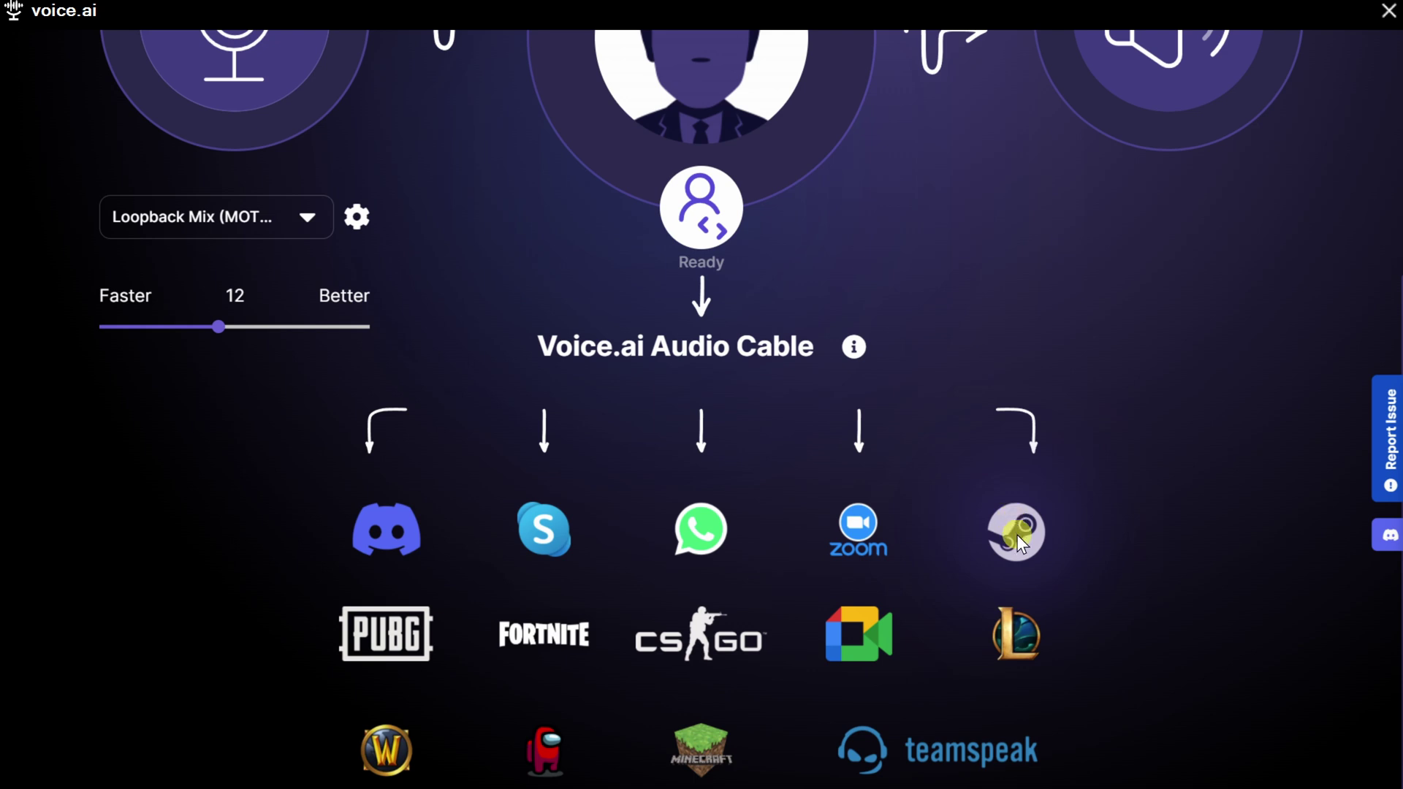
scroll(1018, 536, "up", 5)
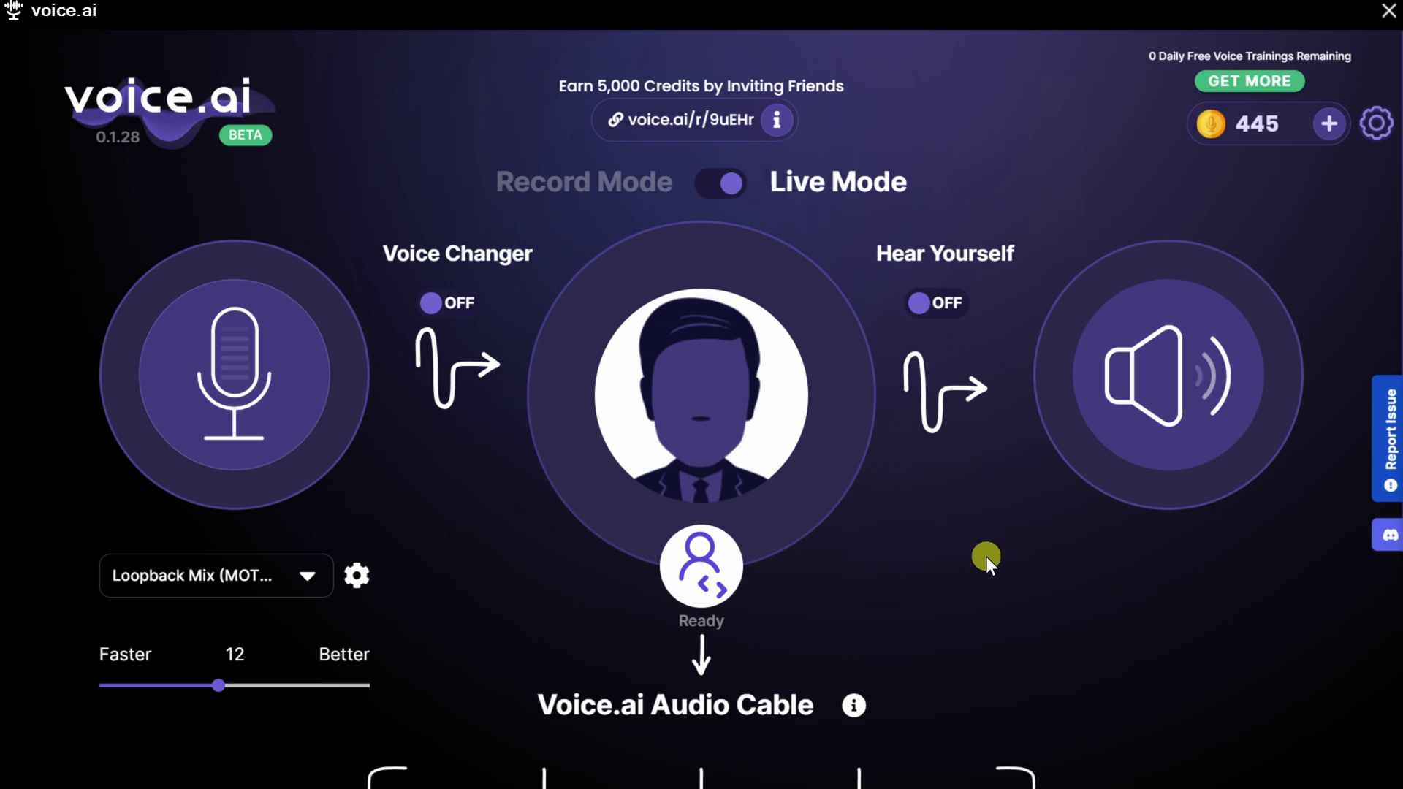
left_click(277, 370)
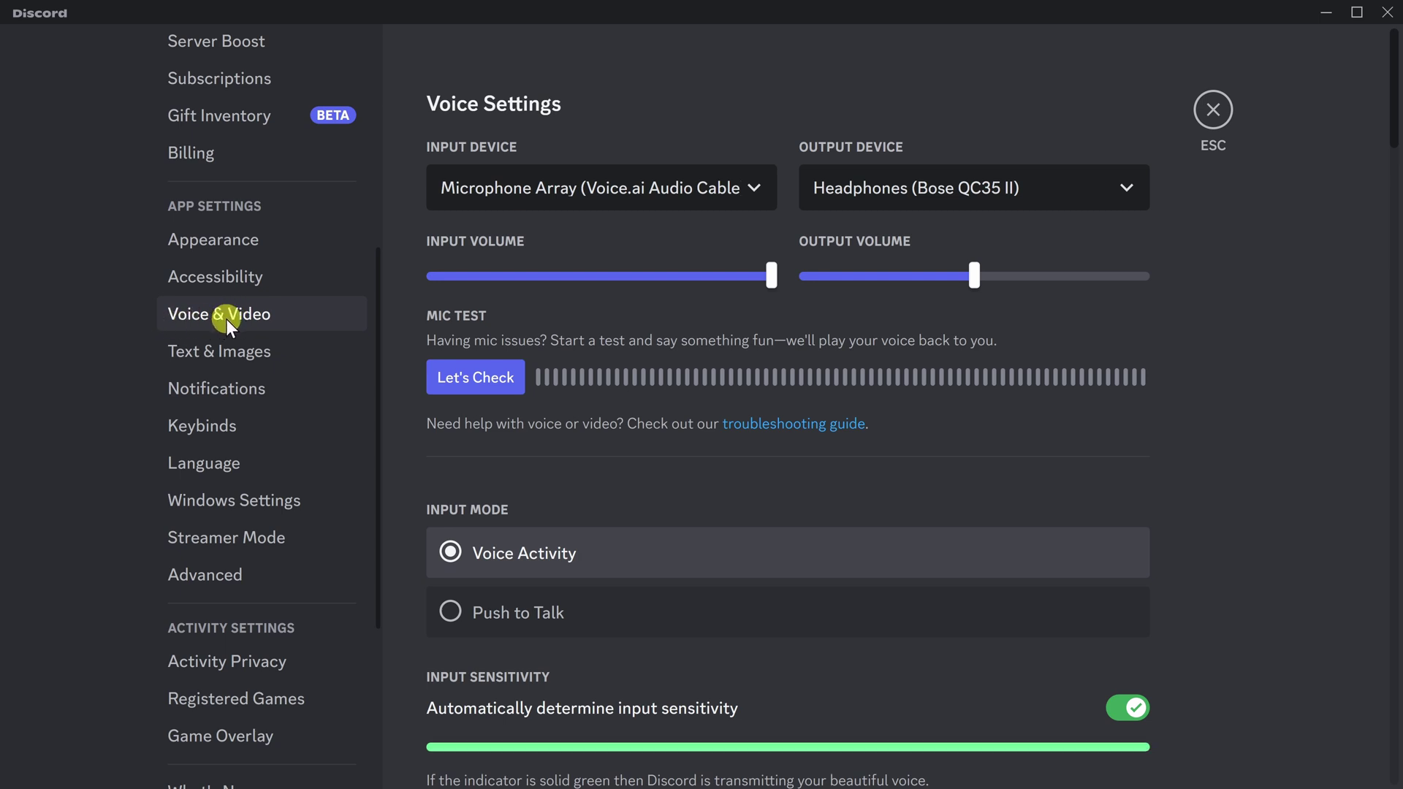
Keep Microphone Array (Voice.ai Audio Cable) as Discord's voice input device
left_click(551, 203)
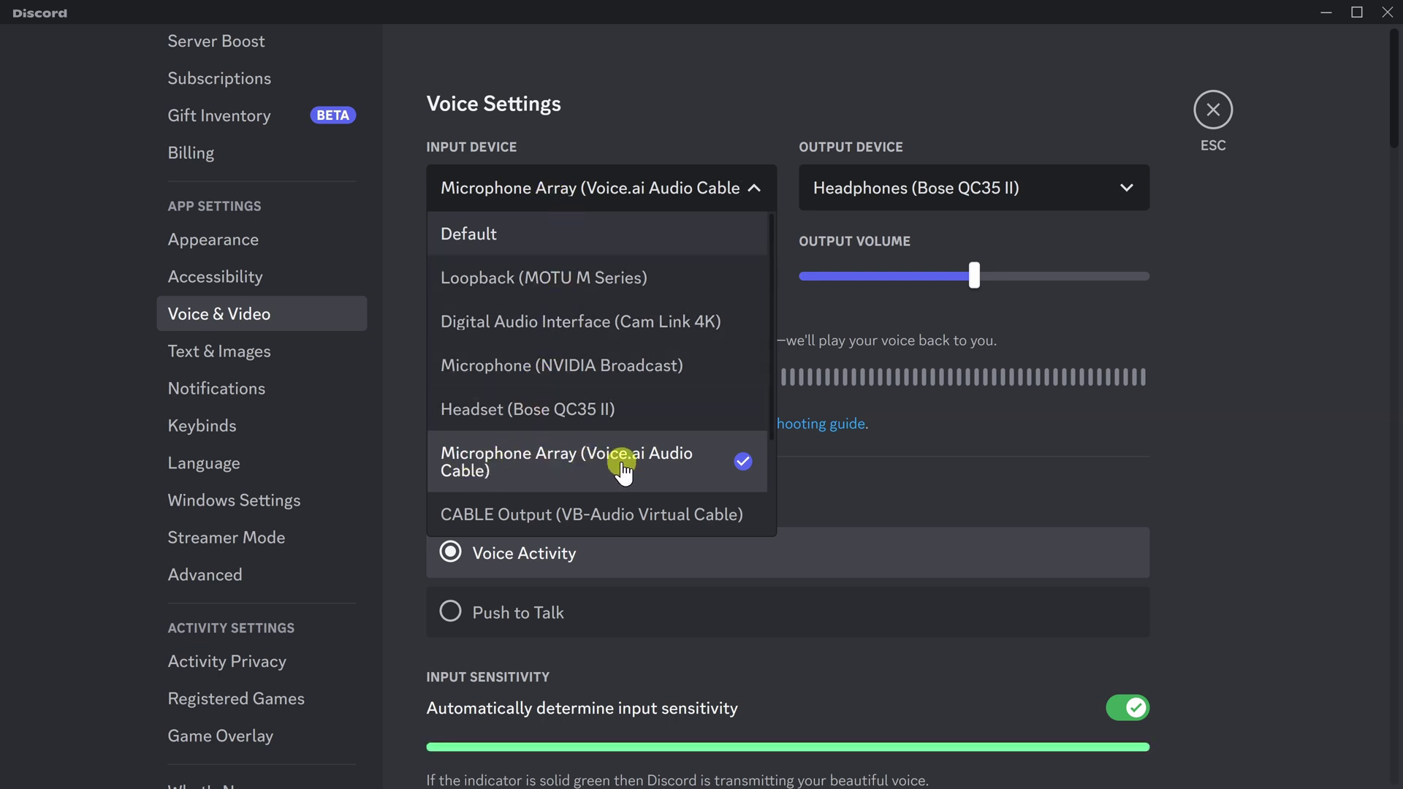
left_click(554, 479)
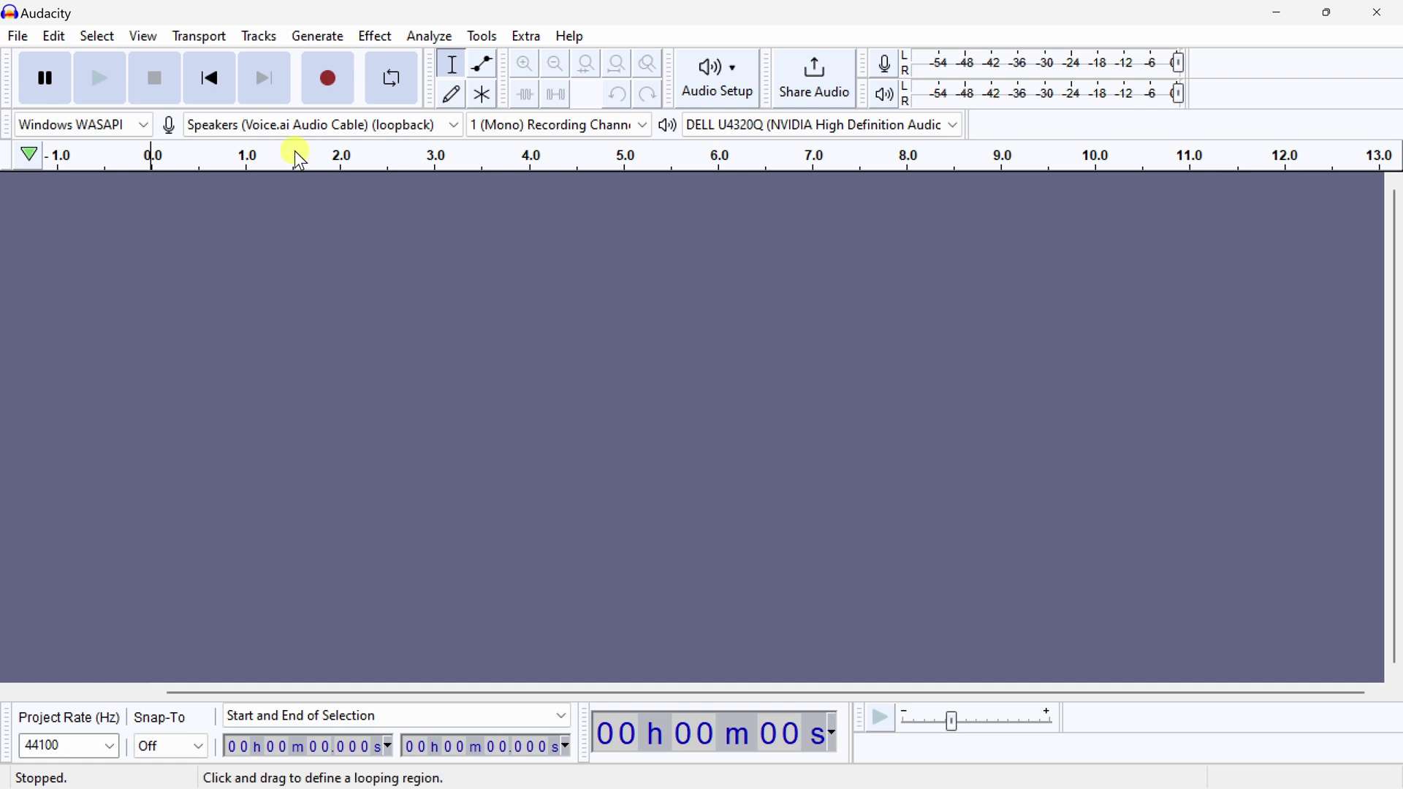
Record about 10 seconds from Speakers (Voice.ai Audio Cable) loopback onto Audio 1, then play it back
left_click(310, 125)
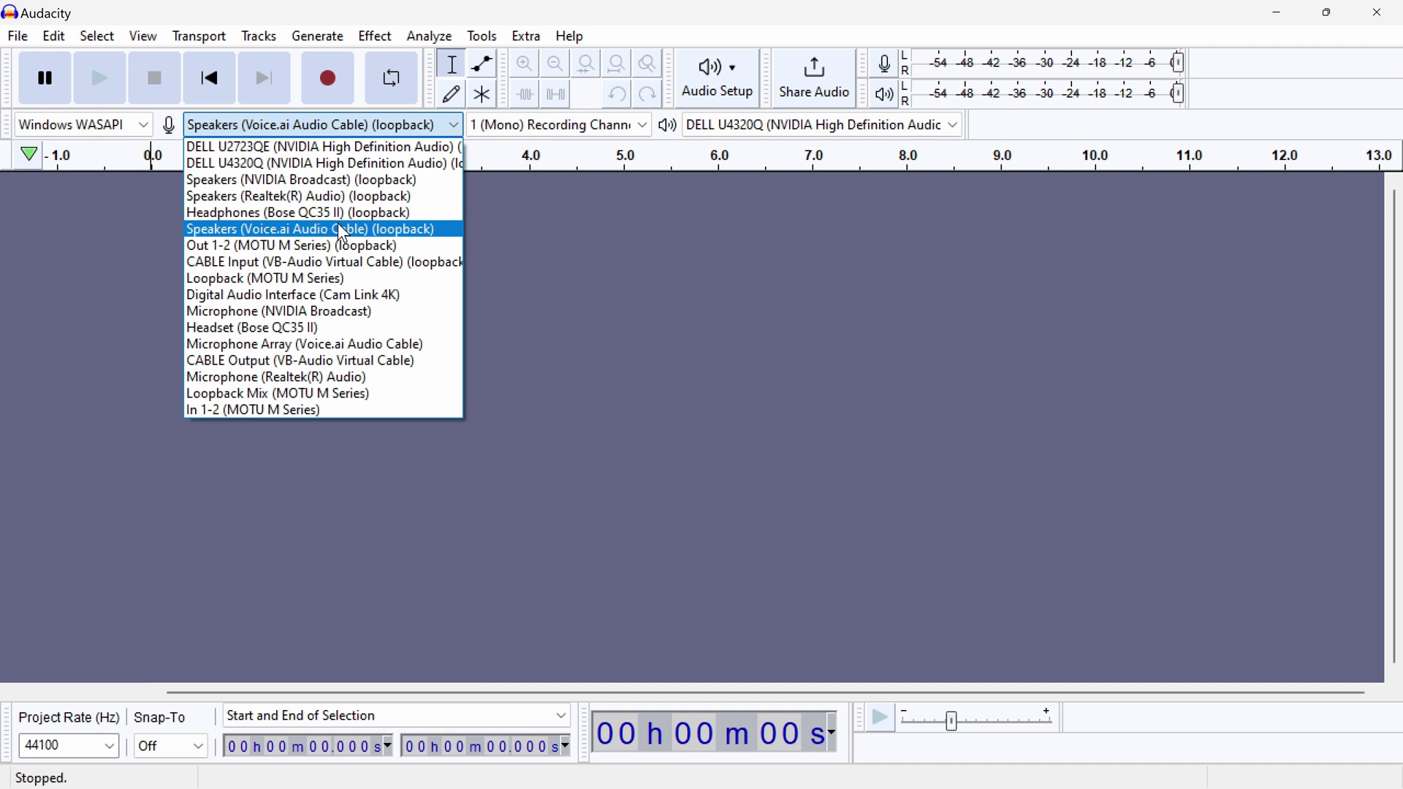
left_click(340, 230)
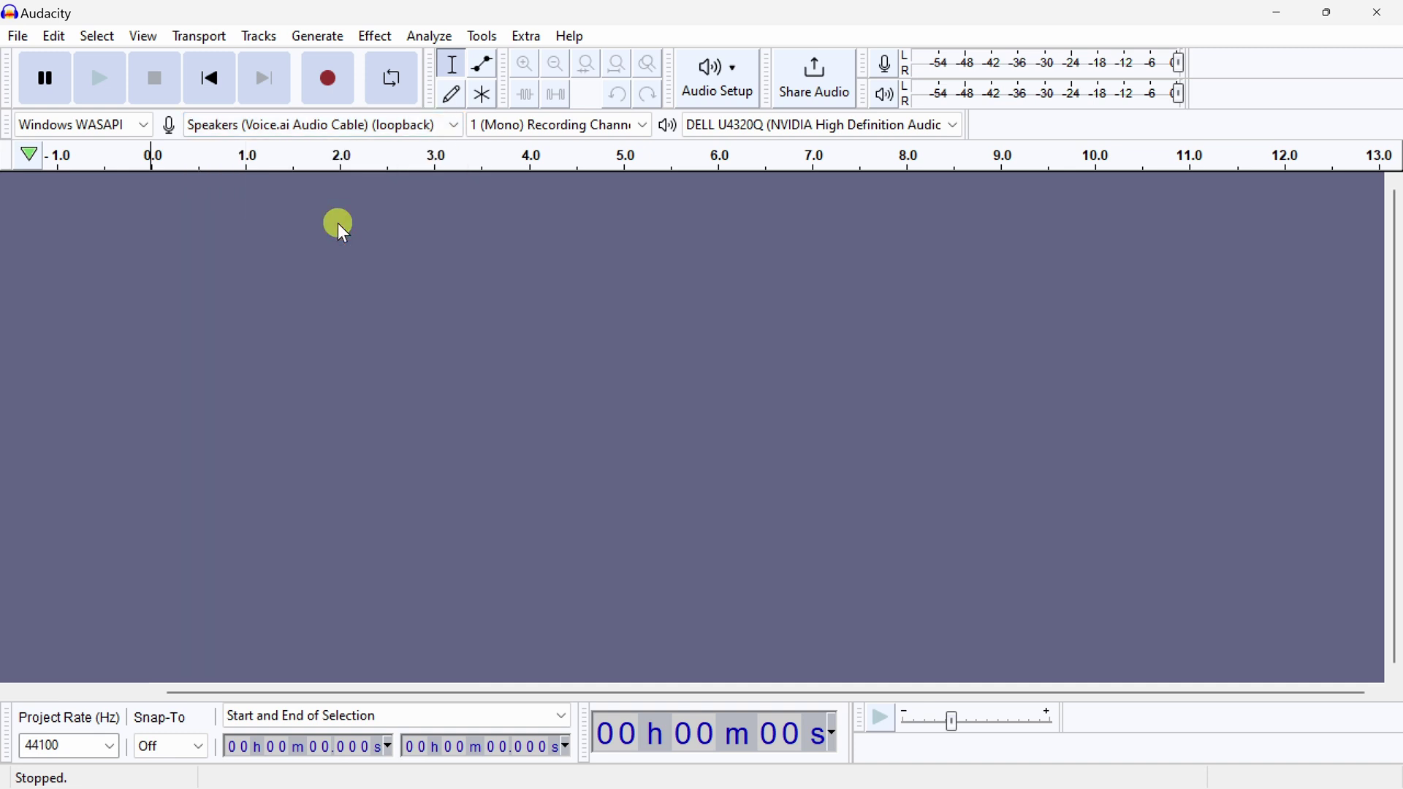
left_click(329, 81)
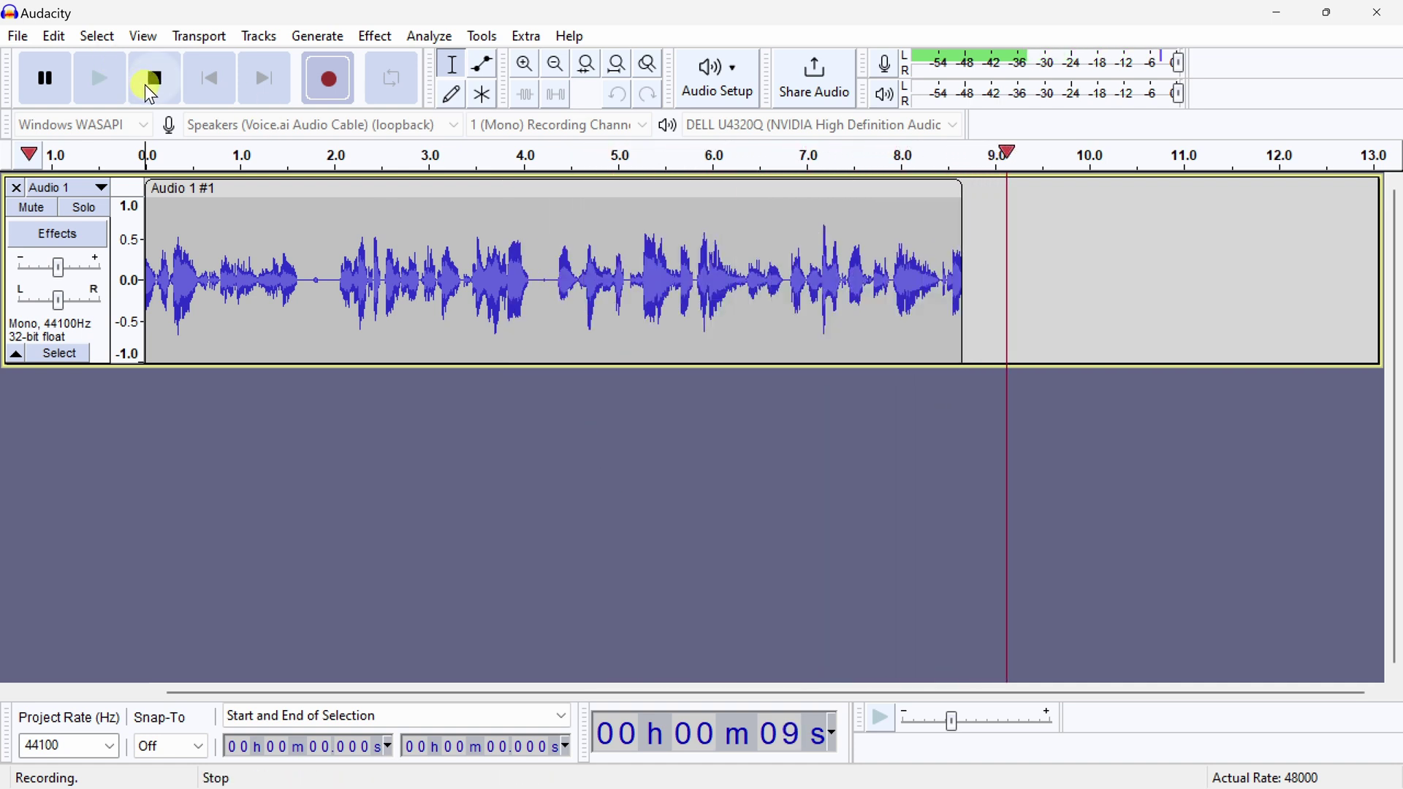
left_click(153, 80)
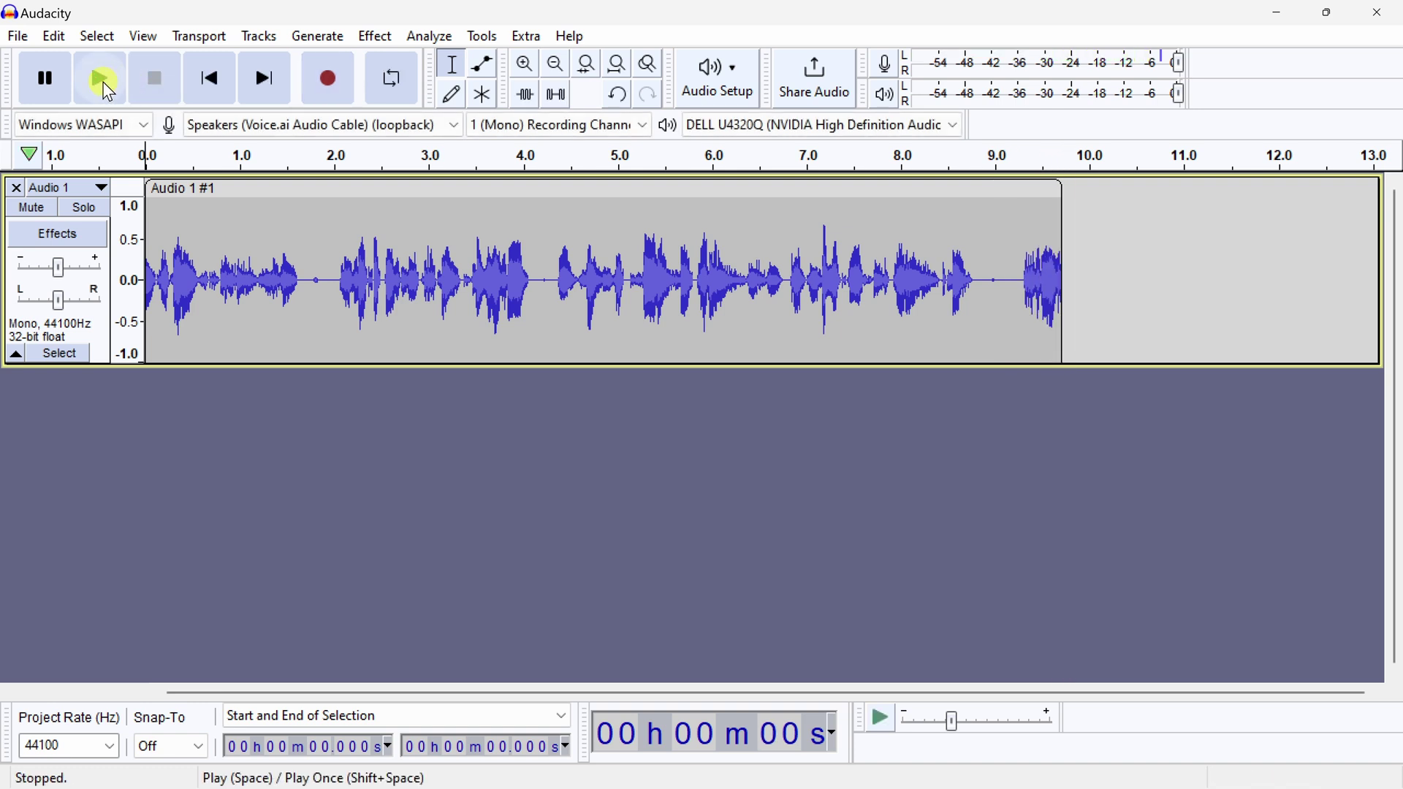
left_click(110, 80)
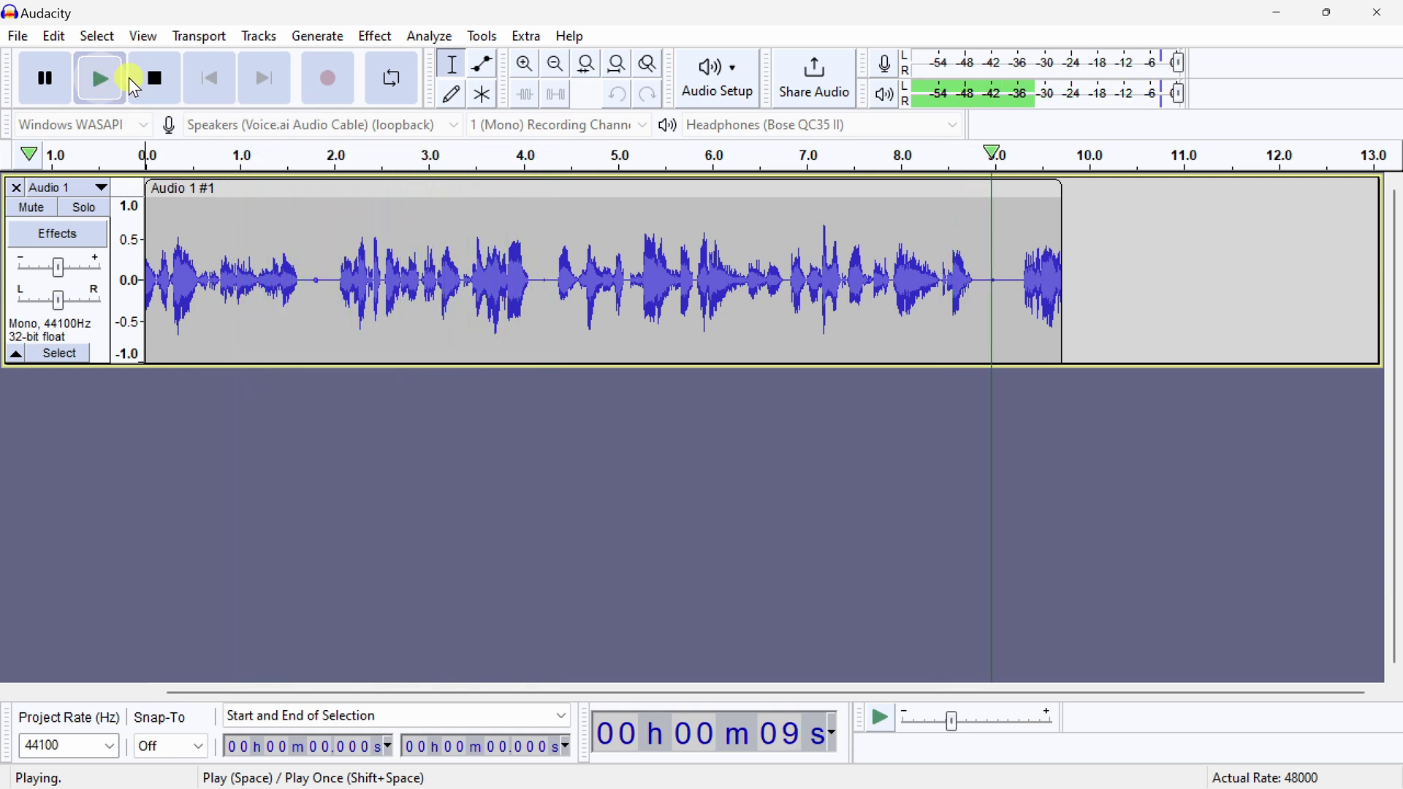
left_click(150, 82)
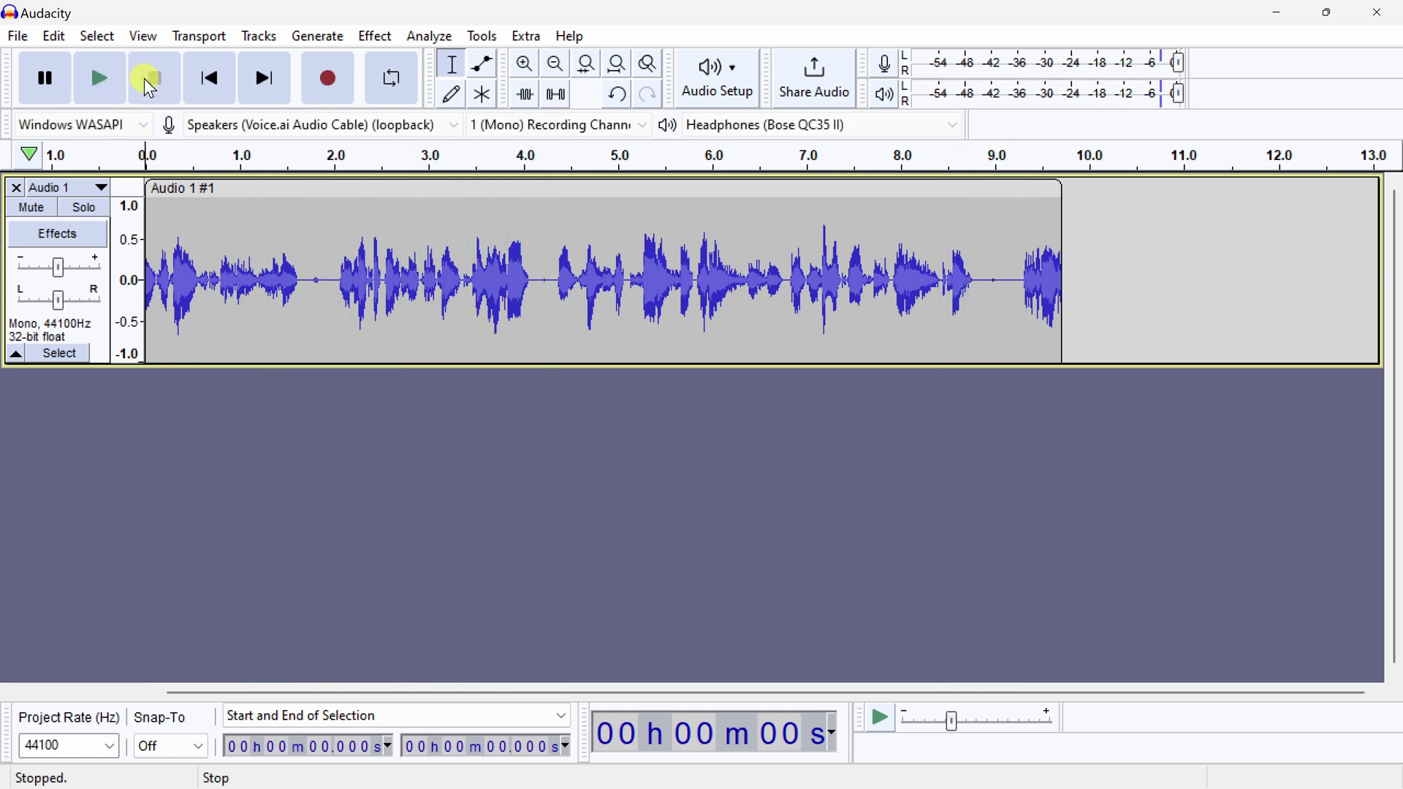